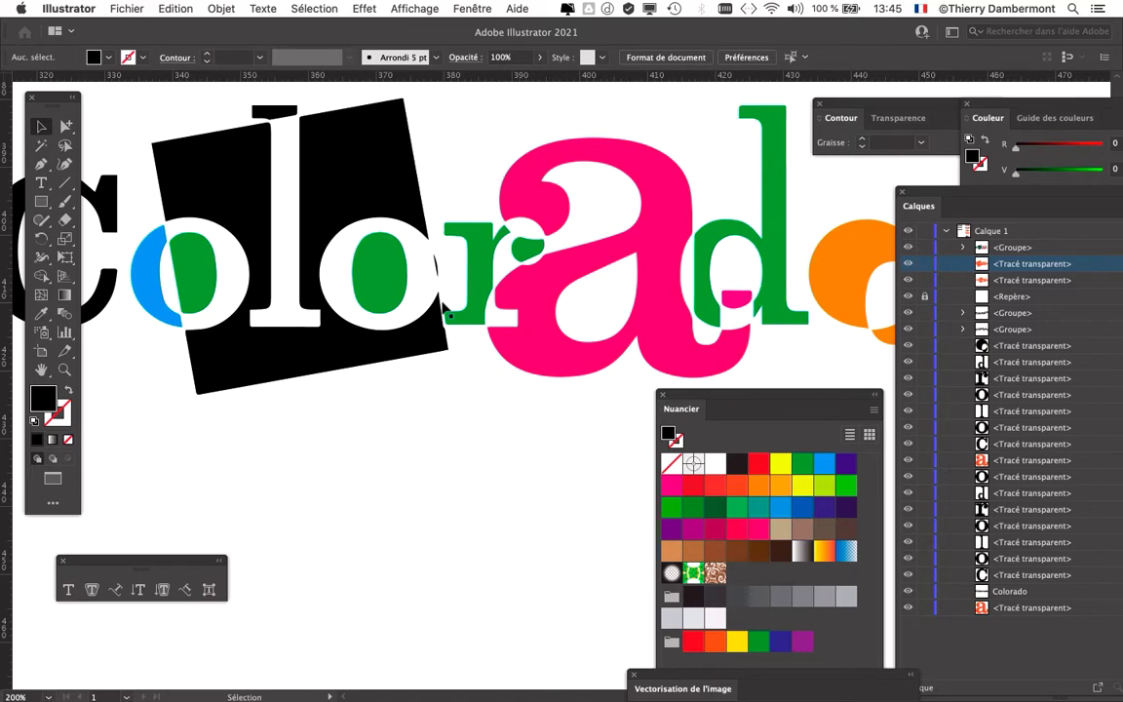
- Close the Colorado lettering document, saving its changes
key("super+minus")
key("super+minus")
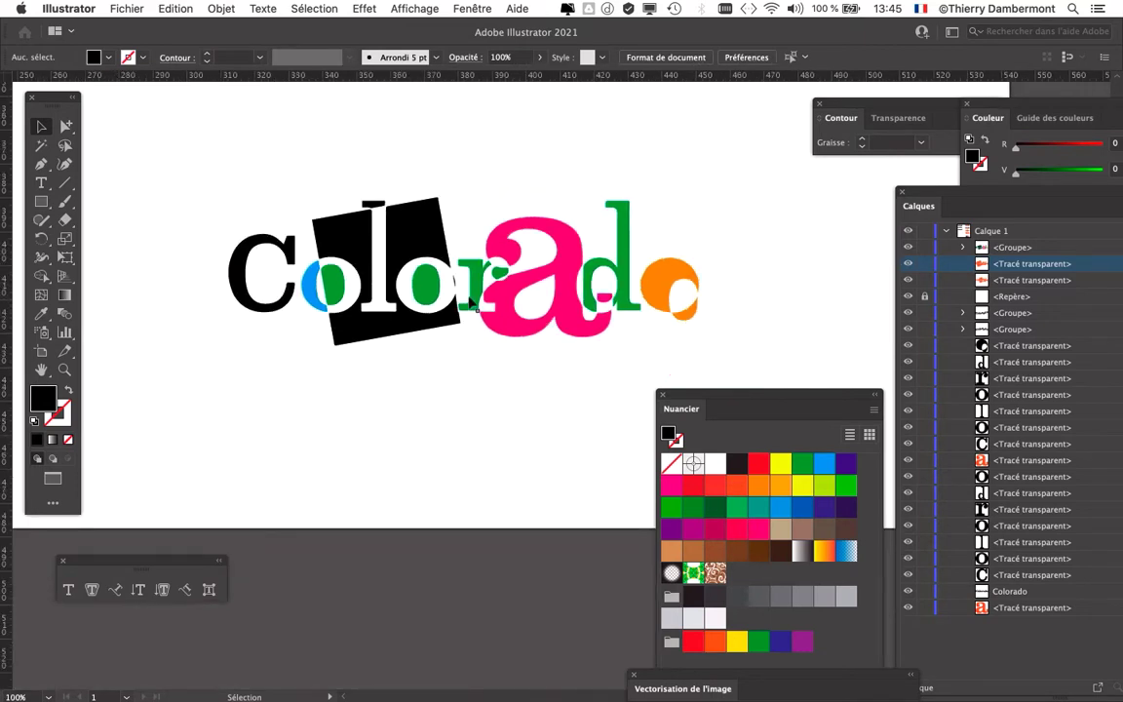
left_click(129, 8)
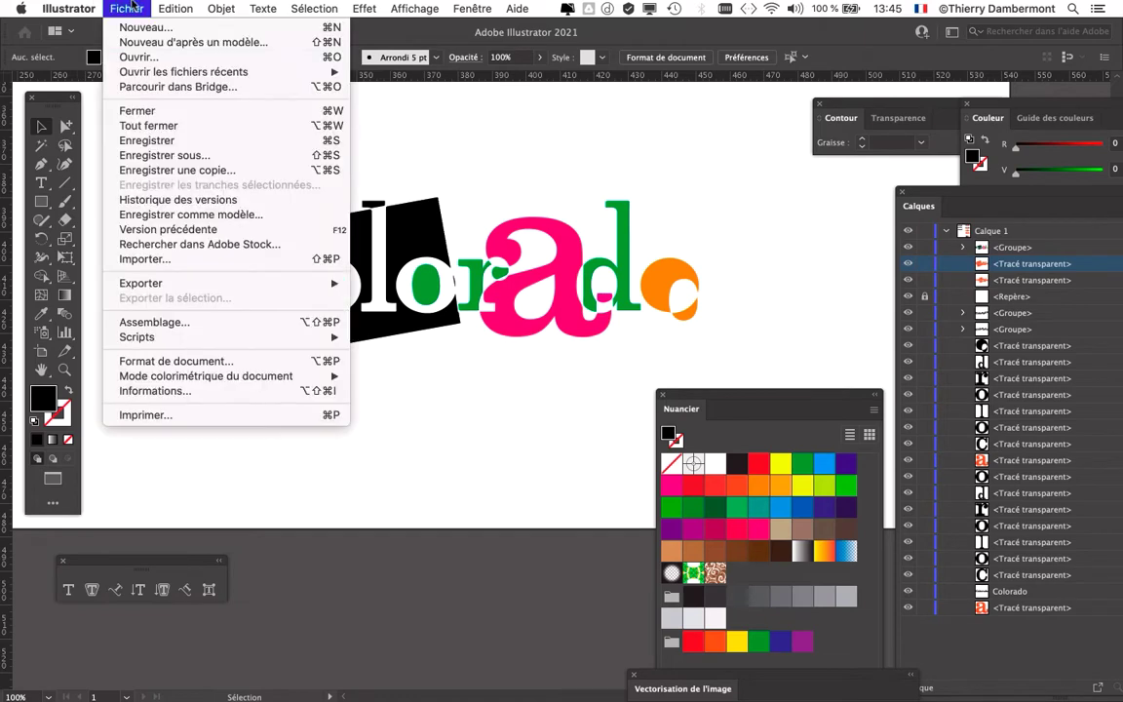
left_click(154, 113)
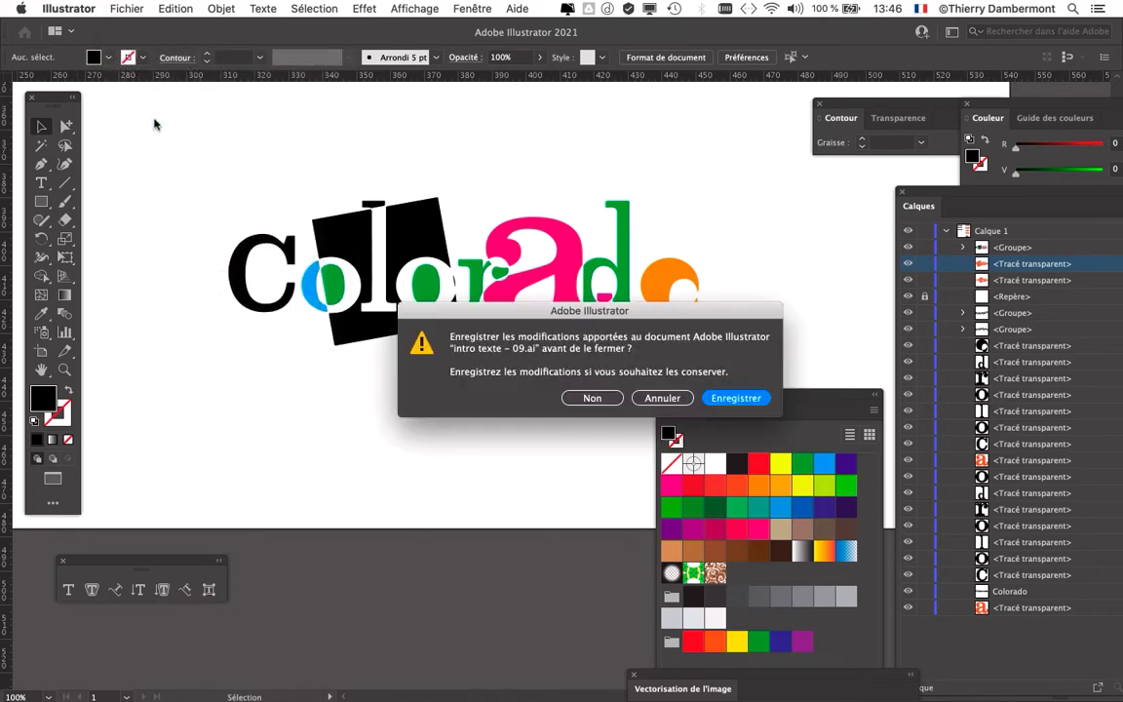
left_click(730, 398)
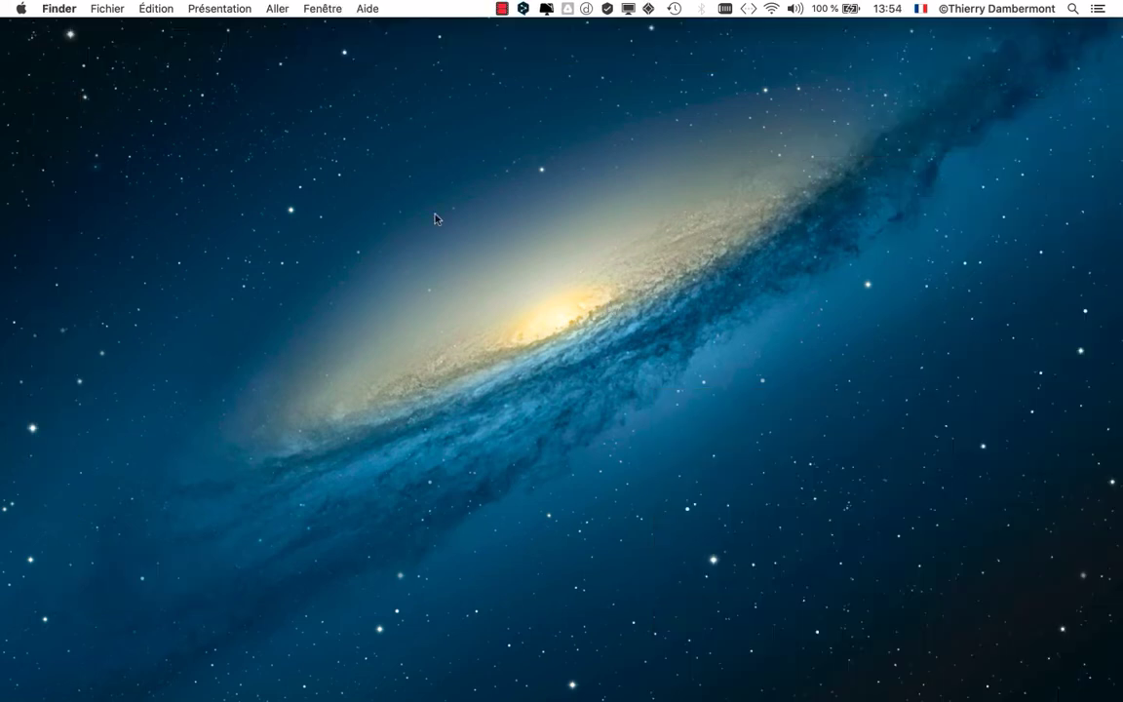
- Switch to Illustrator and start a new print document from the A4 preset
key("super+Tab")
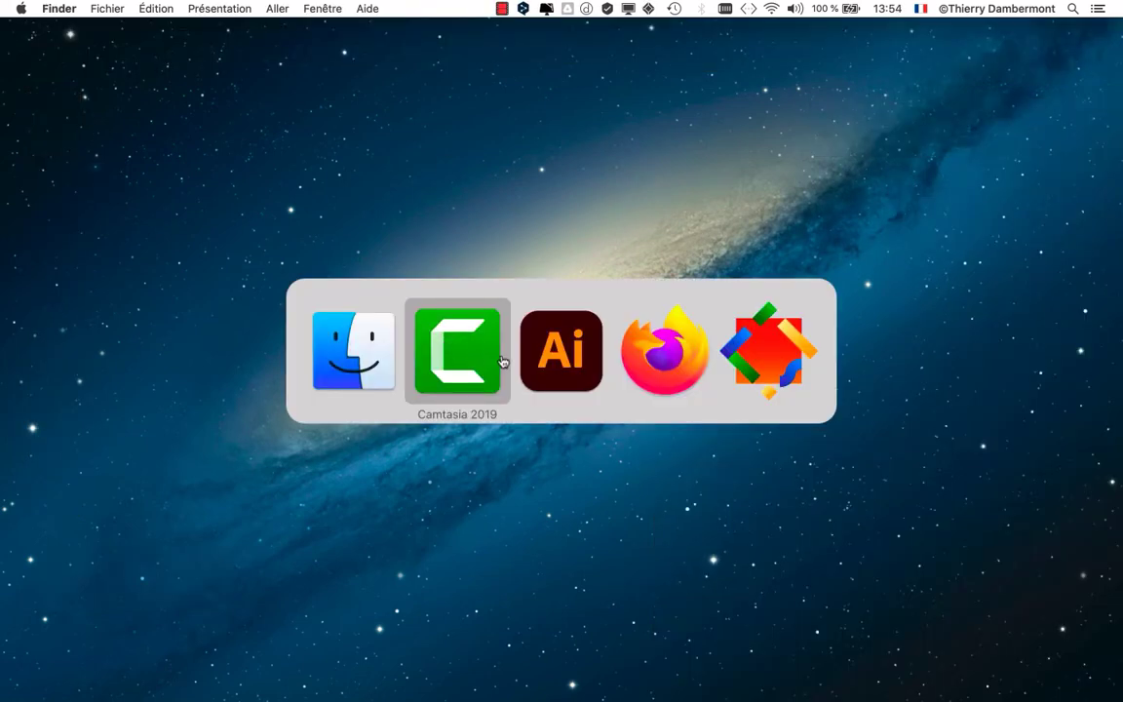
left_click(559, 359)
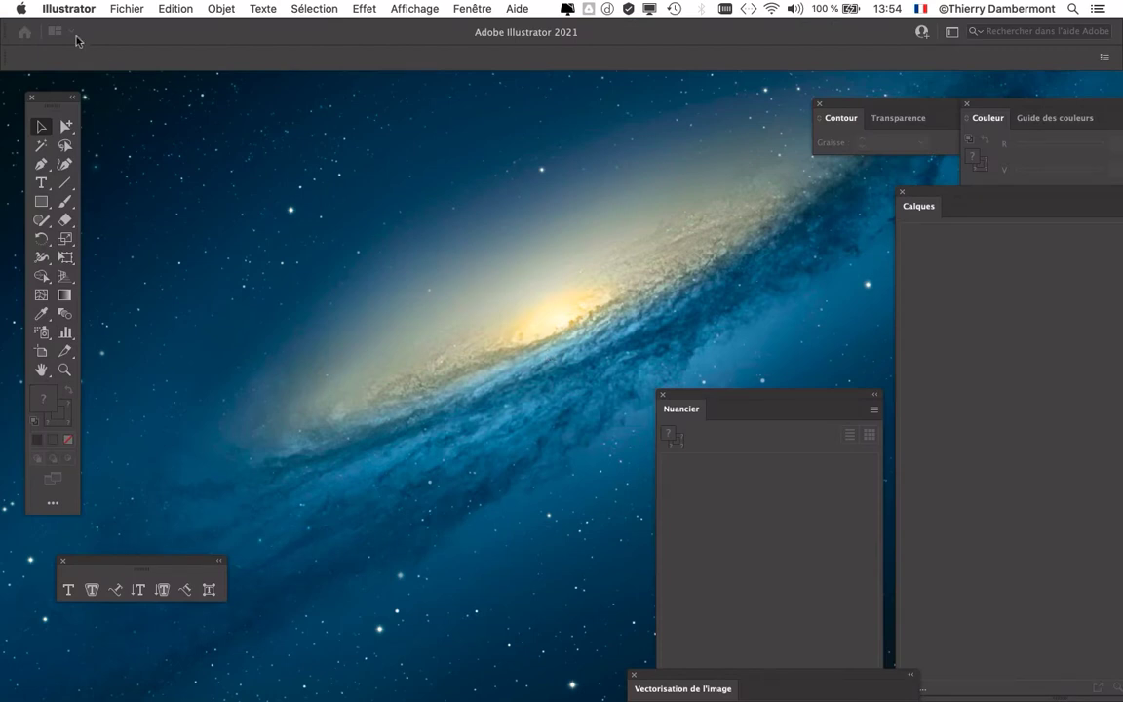
left_click(126, 8)
left_click(141, 28)
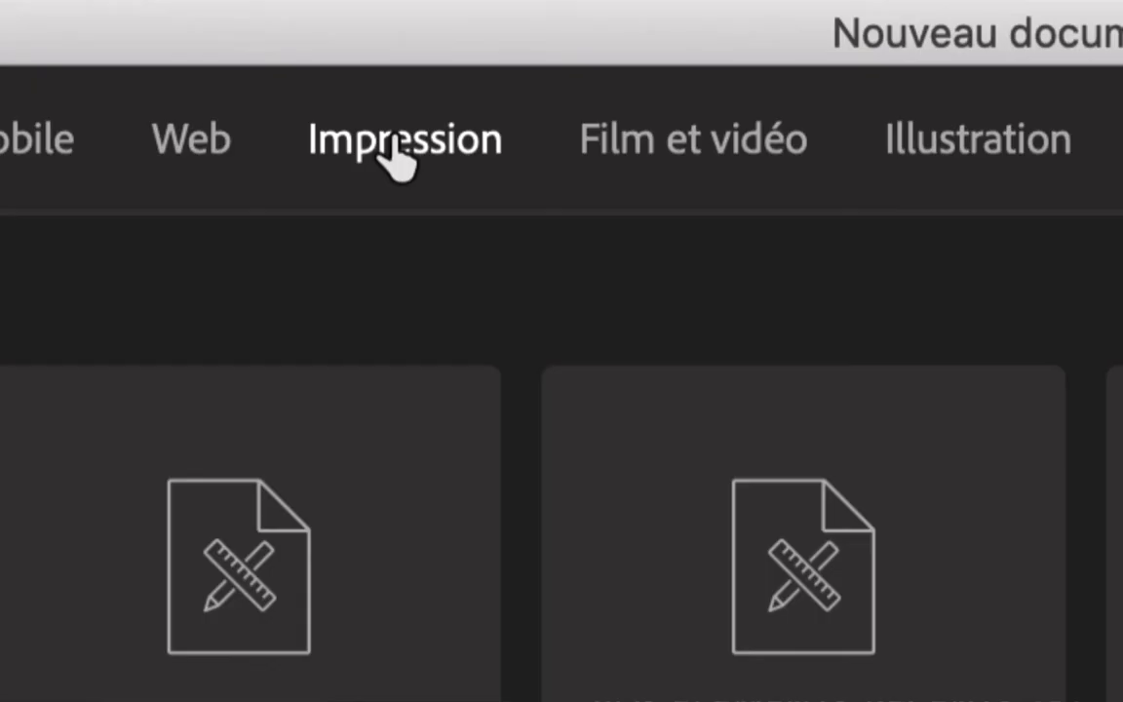
left_click(399, 159)
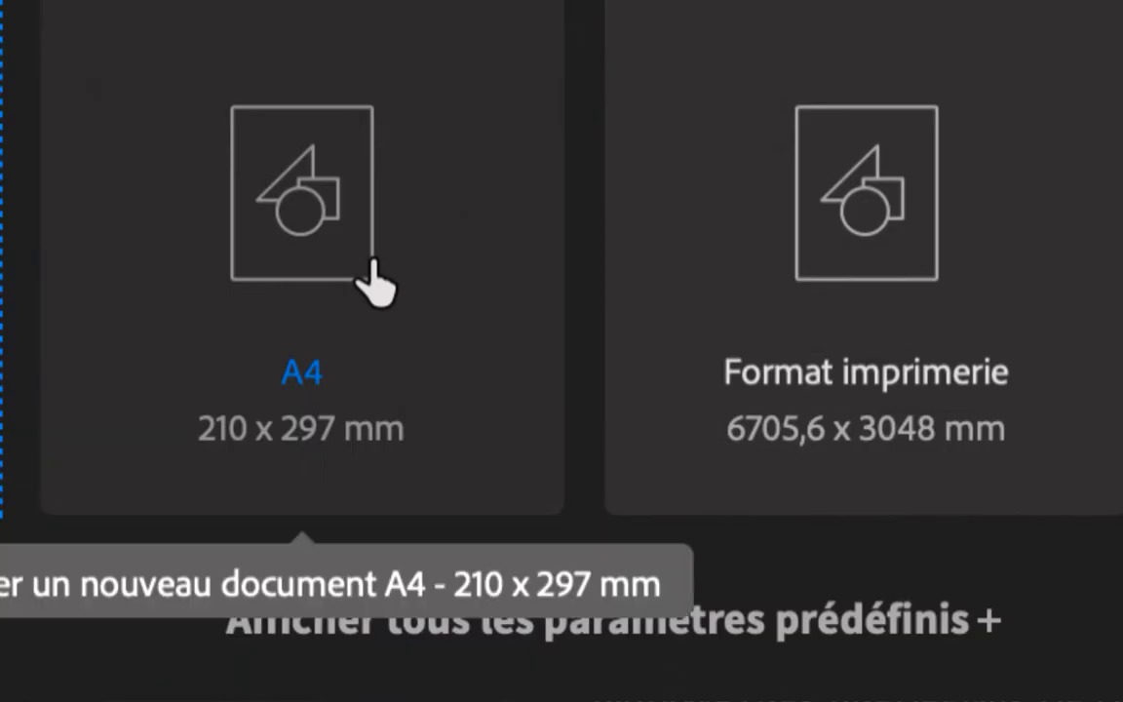
left_click(376, 283)
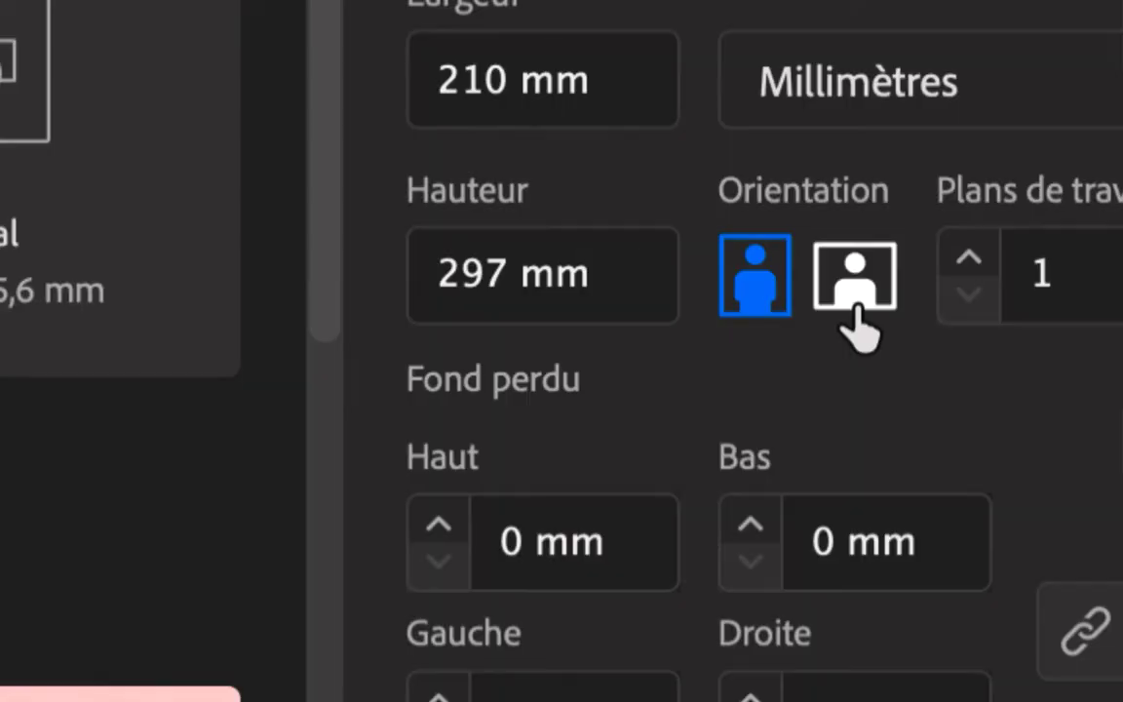
- Set the new document to landscape orientation and RGB colour mode (Couleur RVB), and create it
left_click(856, 308)
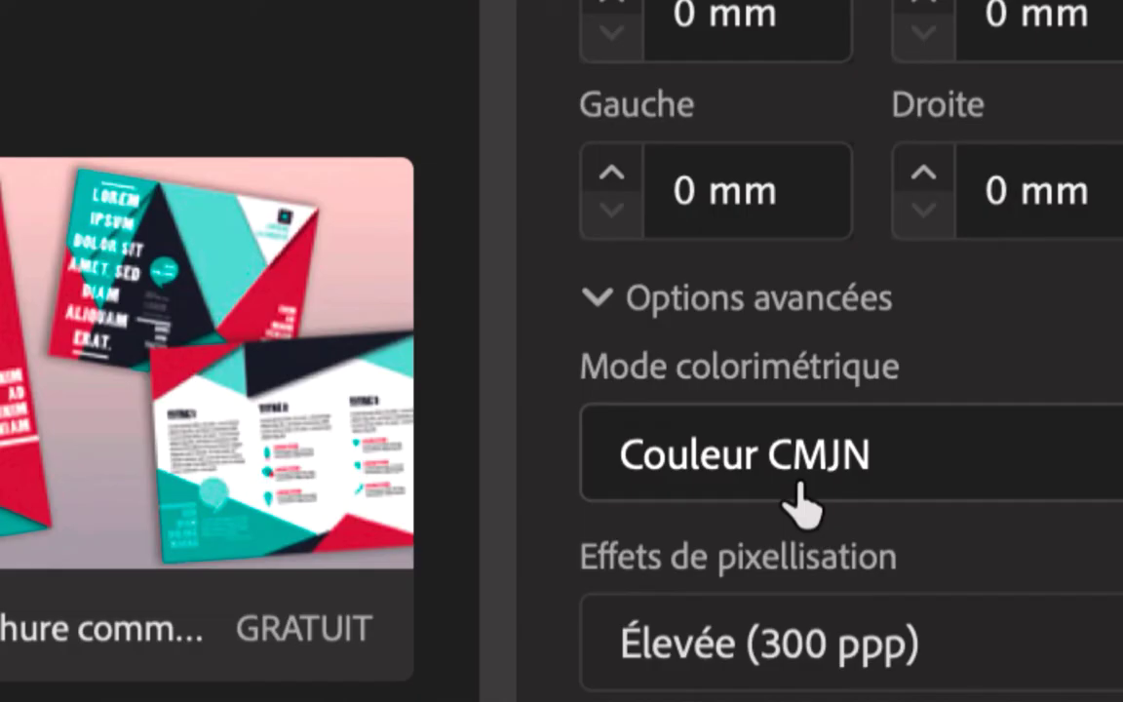
left_click(797, 478)
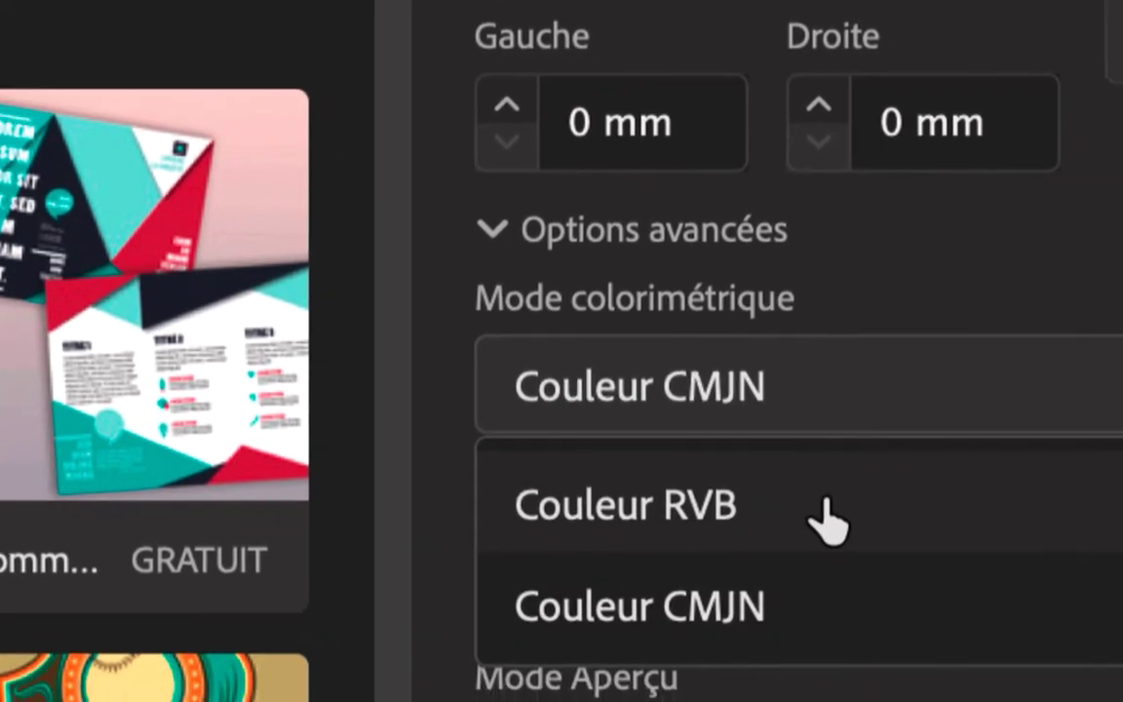
left_click(931, 585)
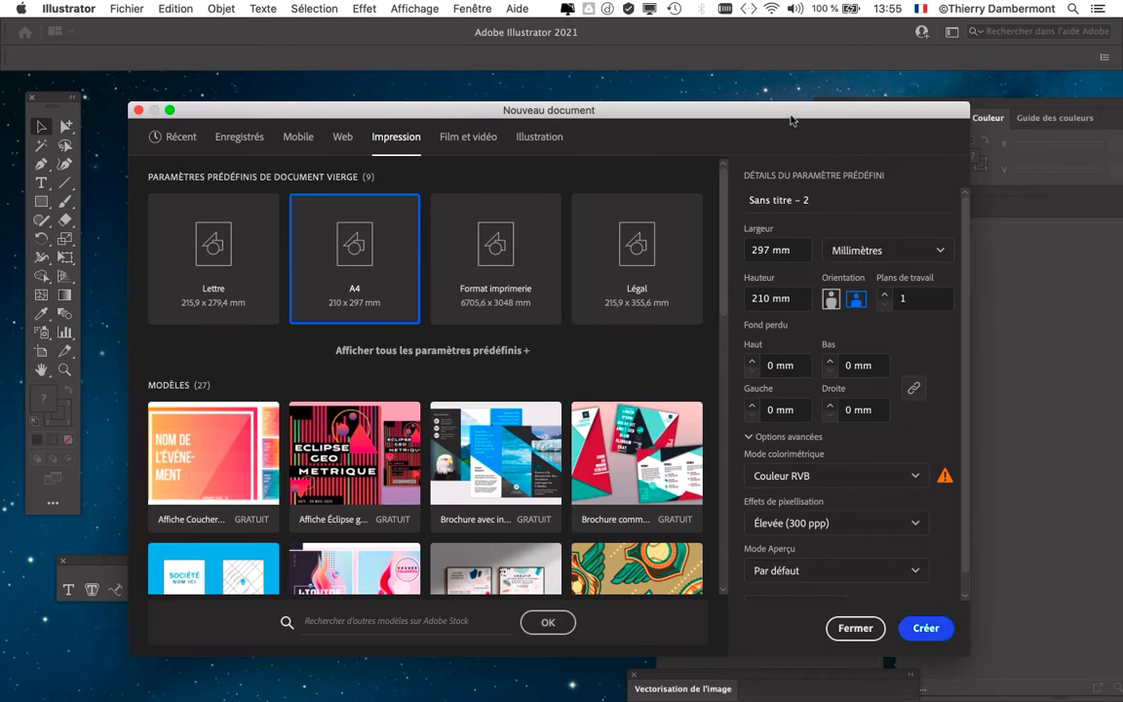
left_click_drag(712, 108, 676, 38)
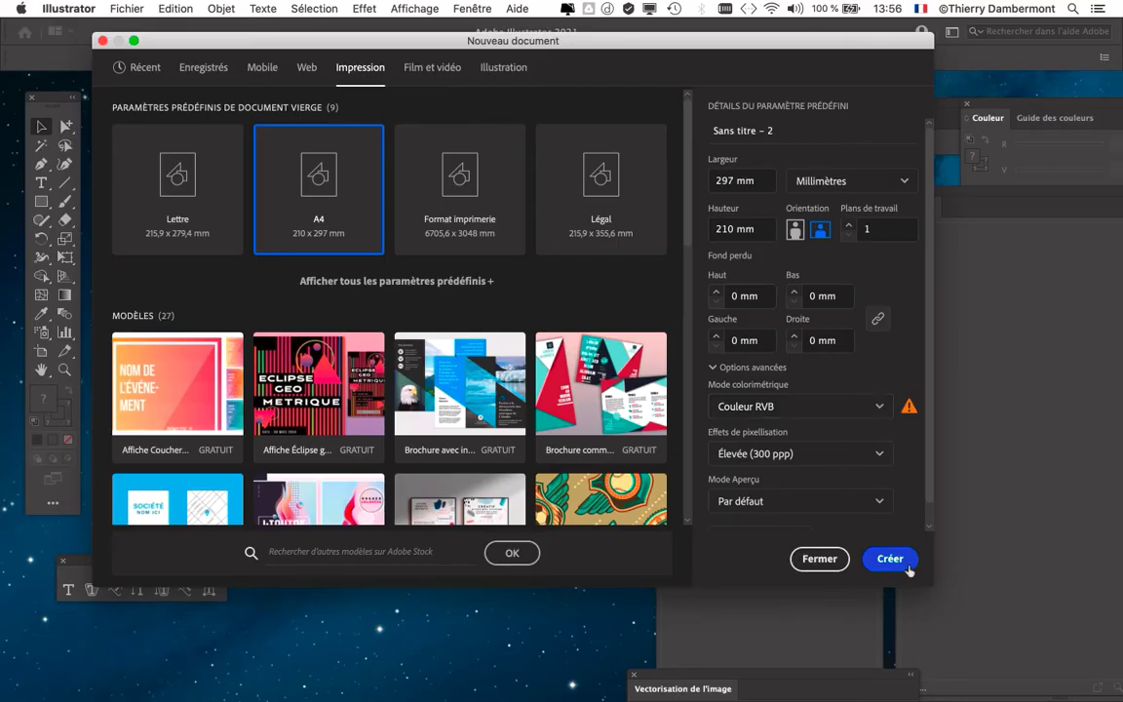
left_click(902, 561)
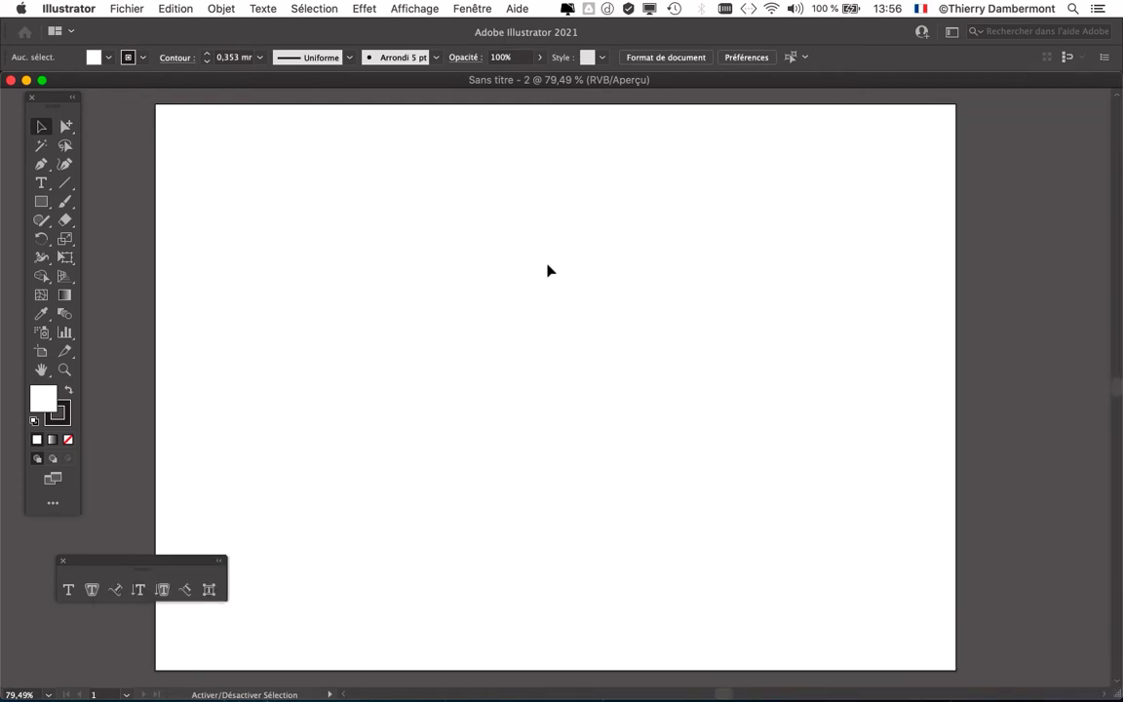
- Hide the side panels, keeping the toolbars, and move the floating text tools palette onto the upper part of the artboard
key("shift+Tab")
key("shift+Tab")
left_click_drag(134, 561, 536, 130)
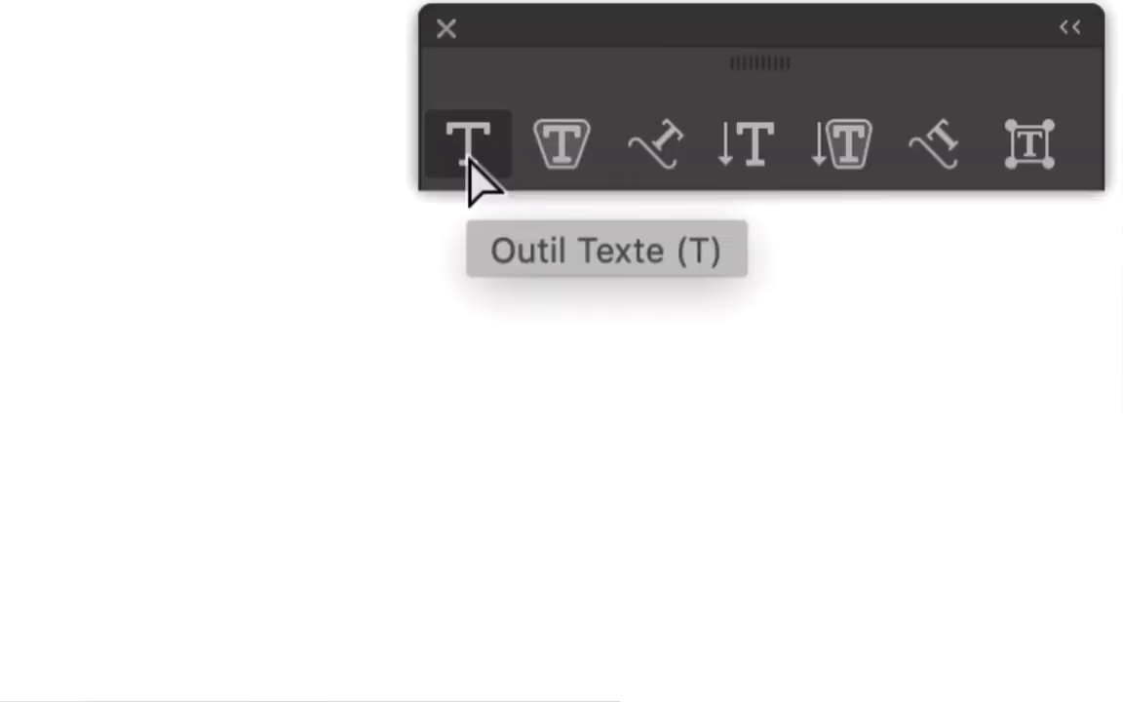
- Place a line of placeholder point text on the artboard and enlarge it with Free Transform to span most of the artboard's width
left_click(469, 156)
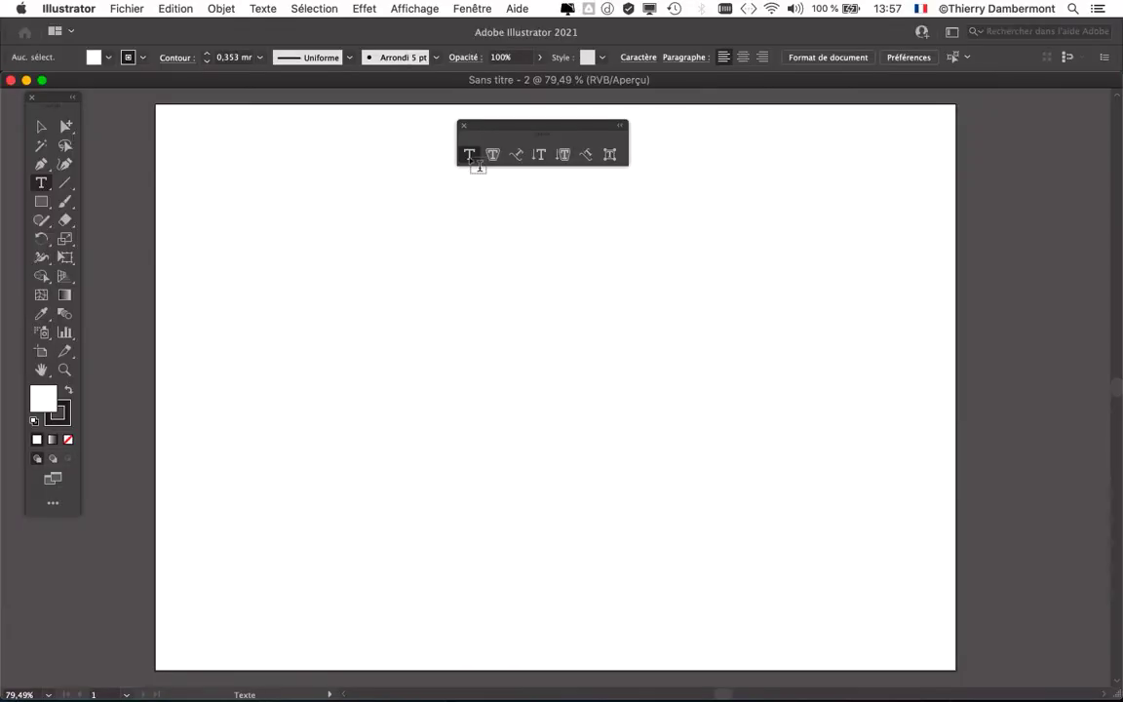
left_click(106, 617)
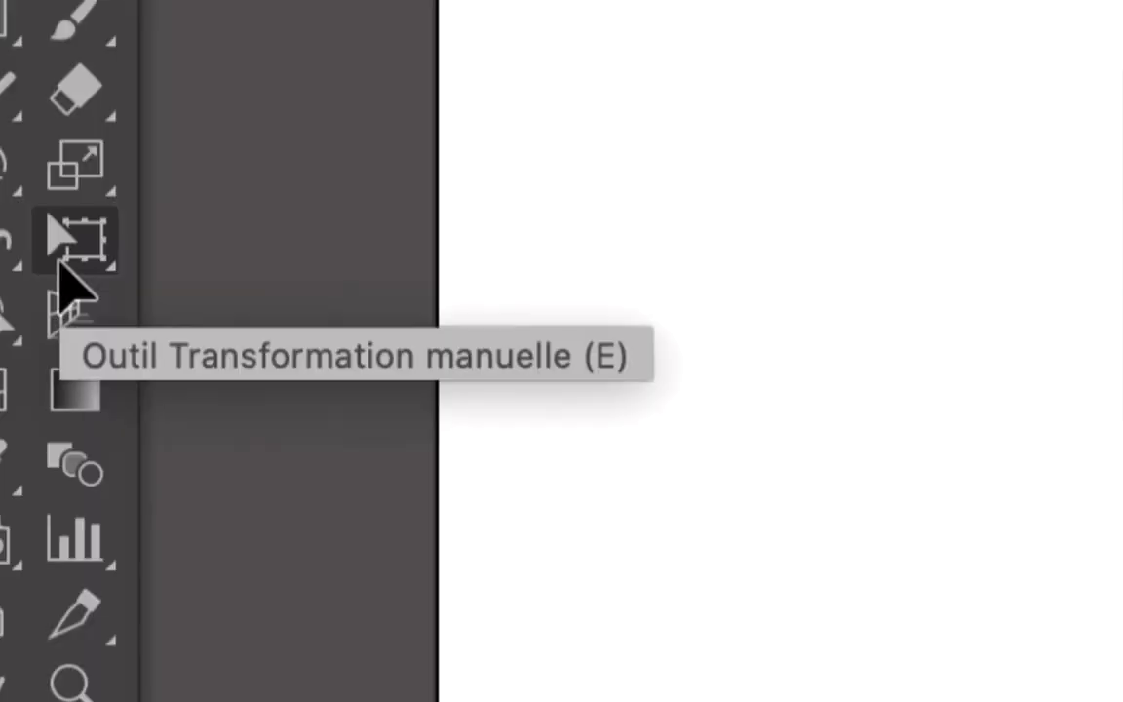
left_click(61, 262)
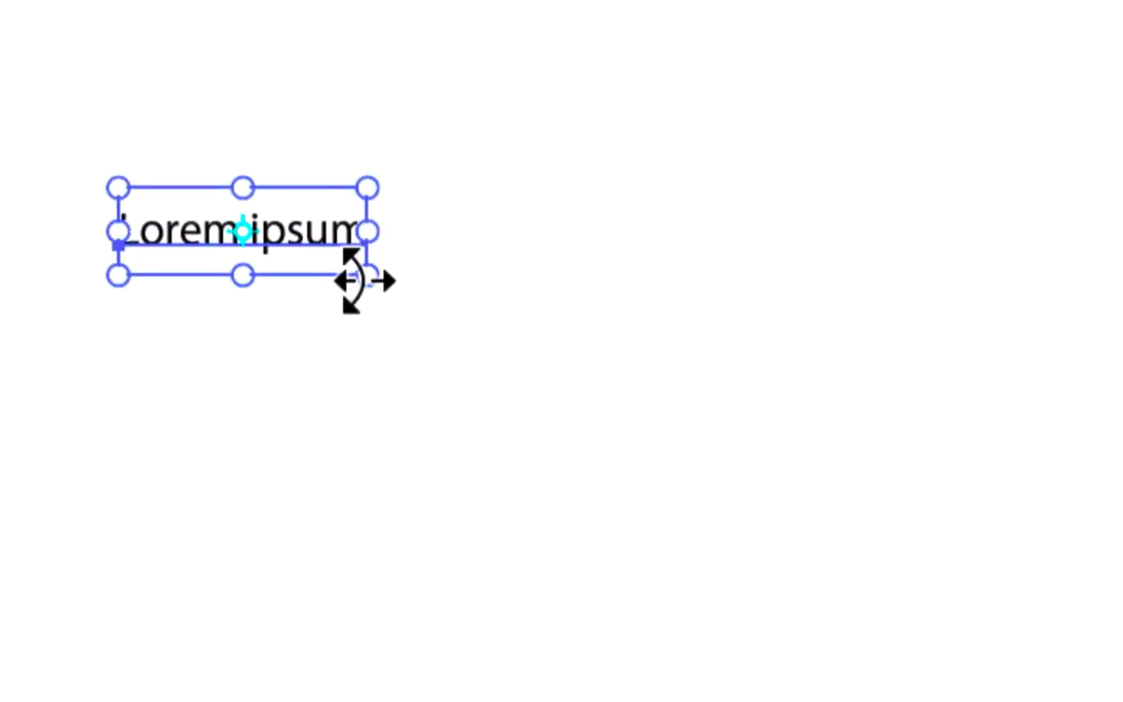
left_click_drag(365, 278, 368, 280)
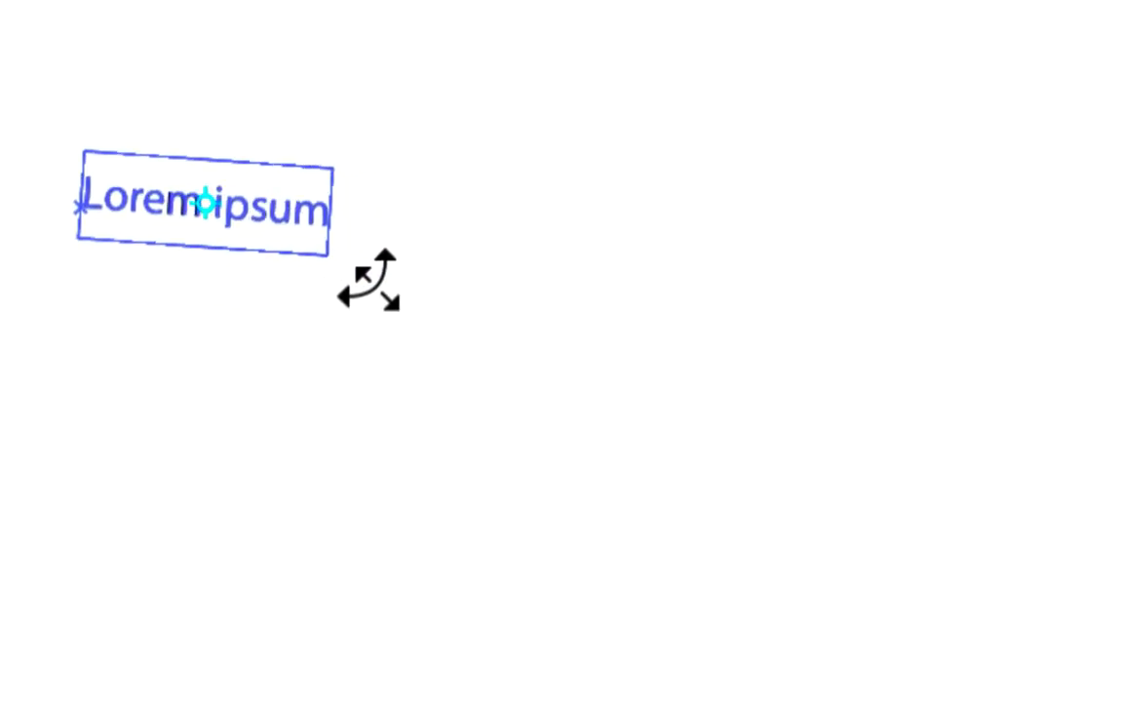
key("super+z")
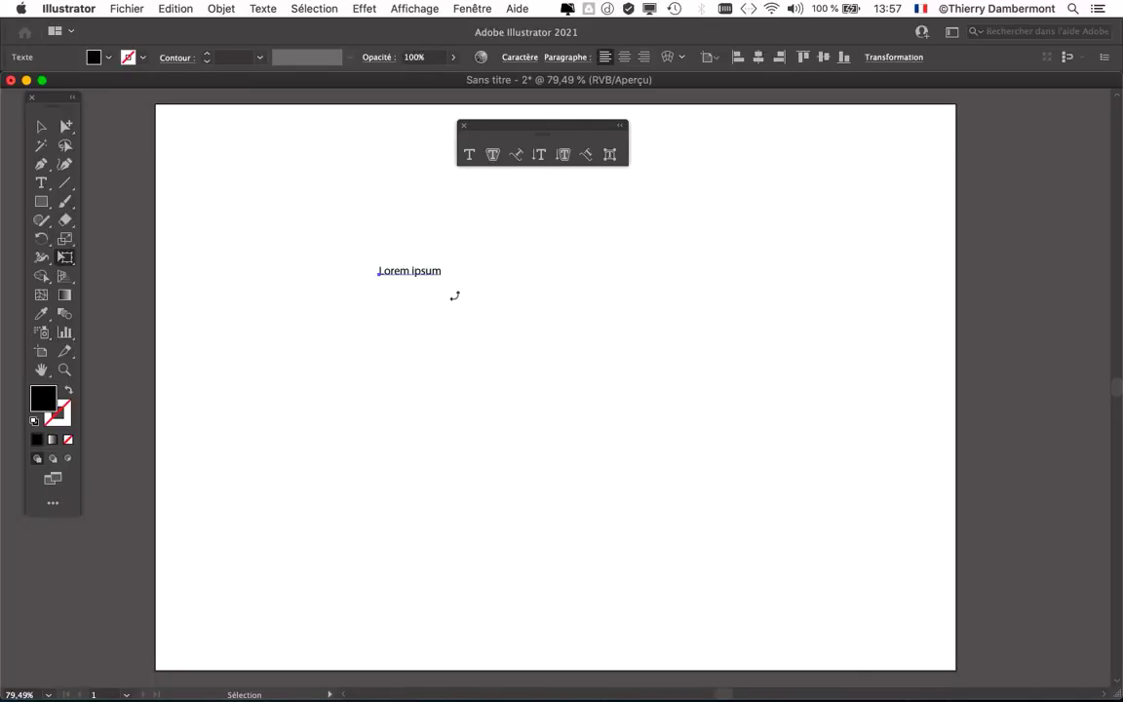
left_click_drag(442, 281, 861, 447)
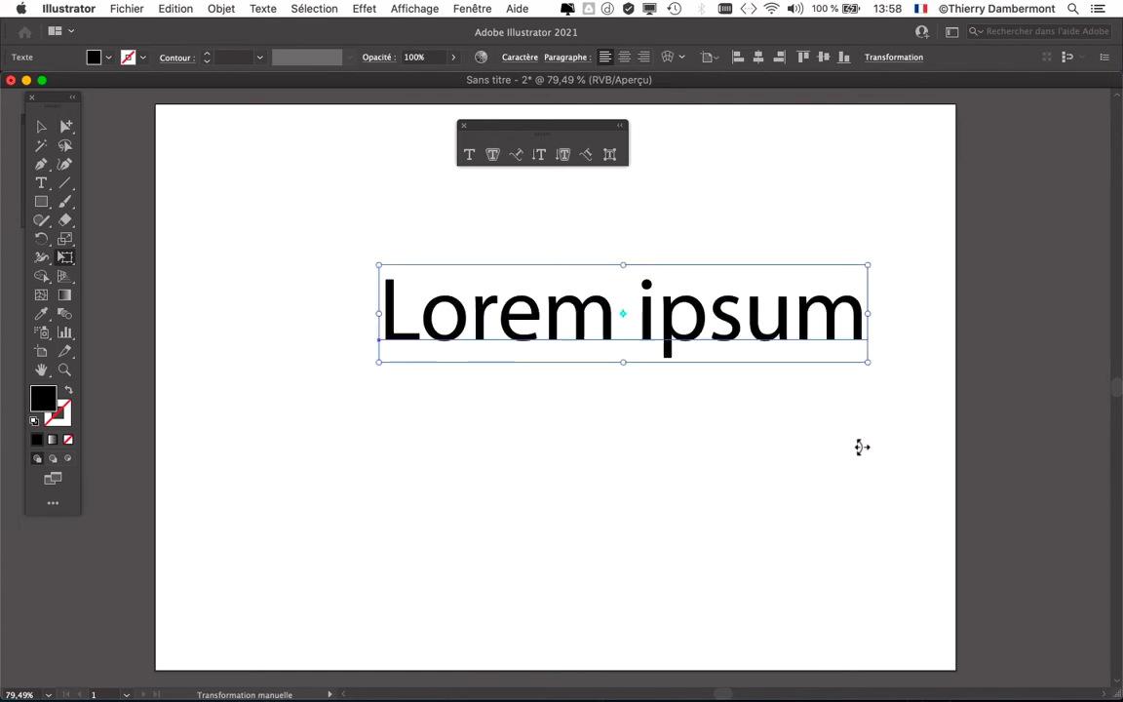
left_click_drag(377, 364, 244, 395)
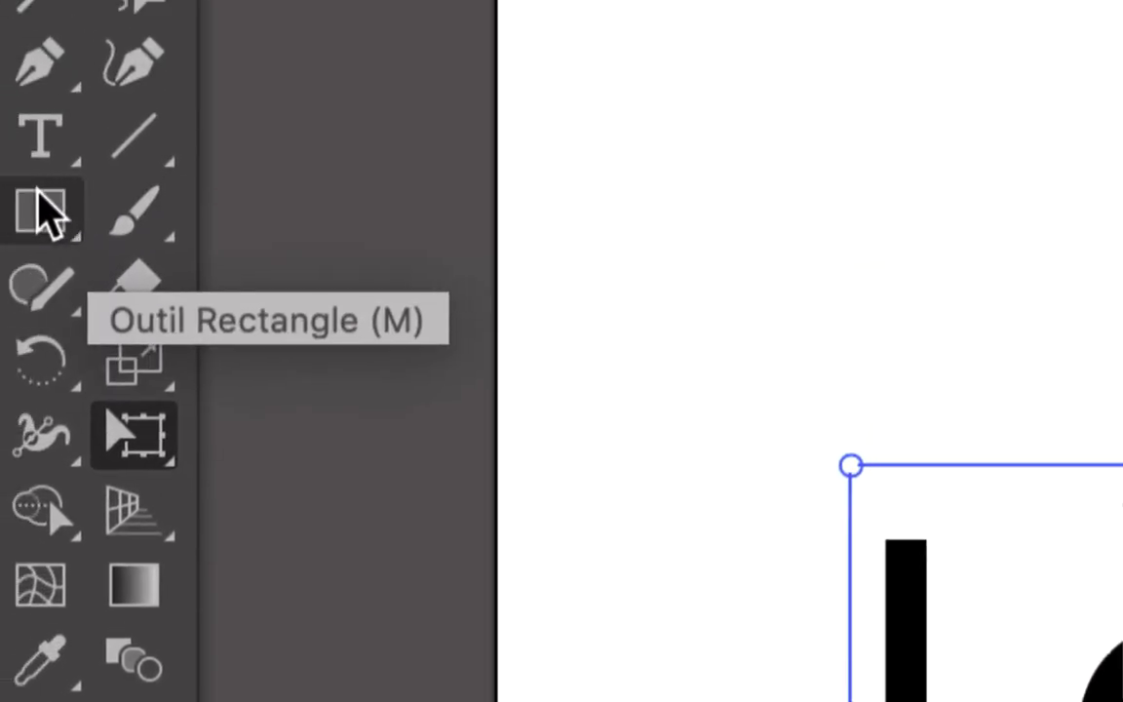
- Replace the placeholder text with "Nevada desert" and move it so it is roughly centred across the artboard
left_click(39, 167)
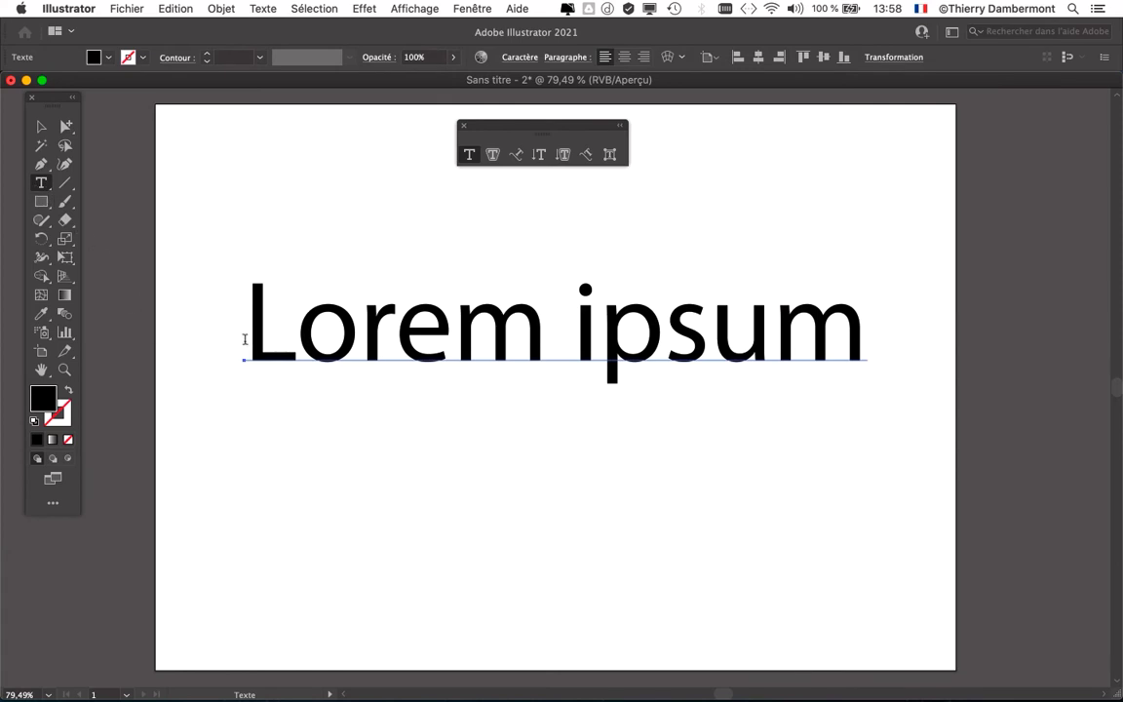
left_click_drag(251, 330, 838, 317)
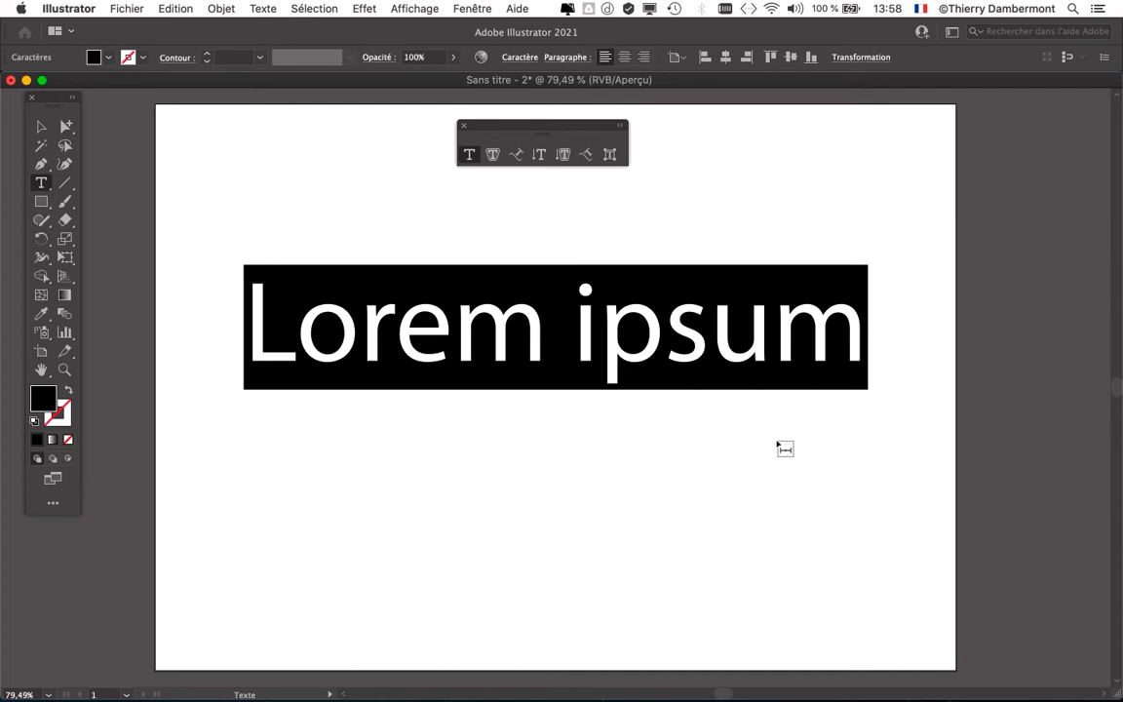
type("Nevad")
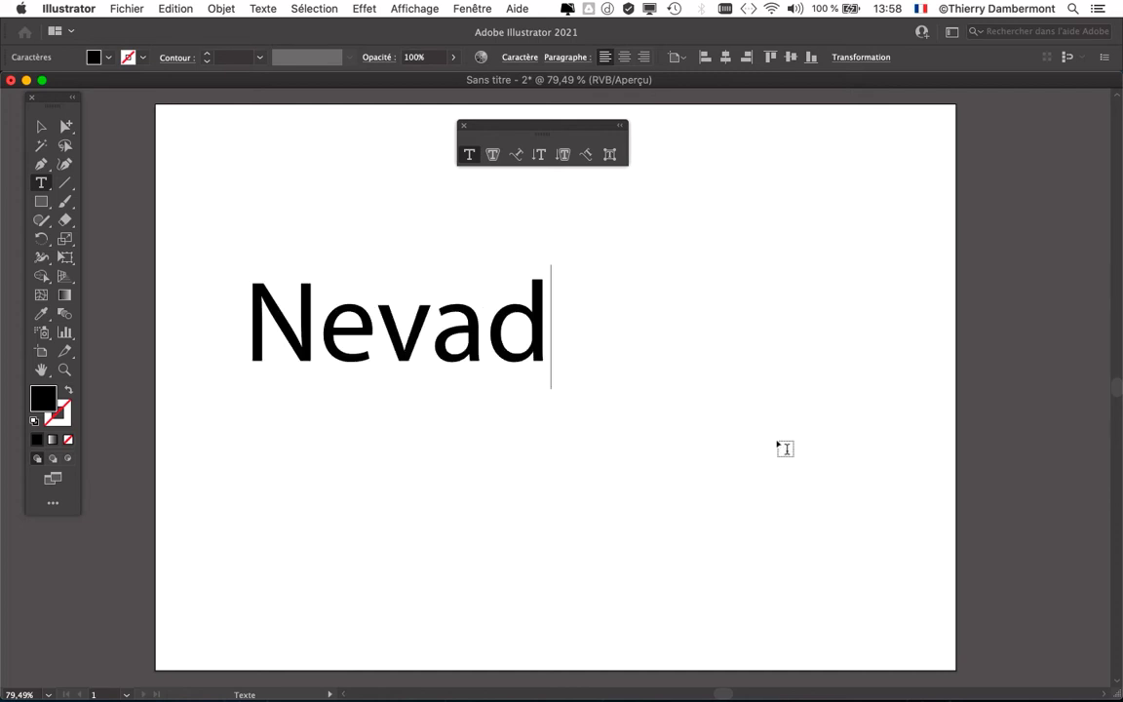
type("a desert")
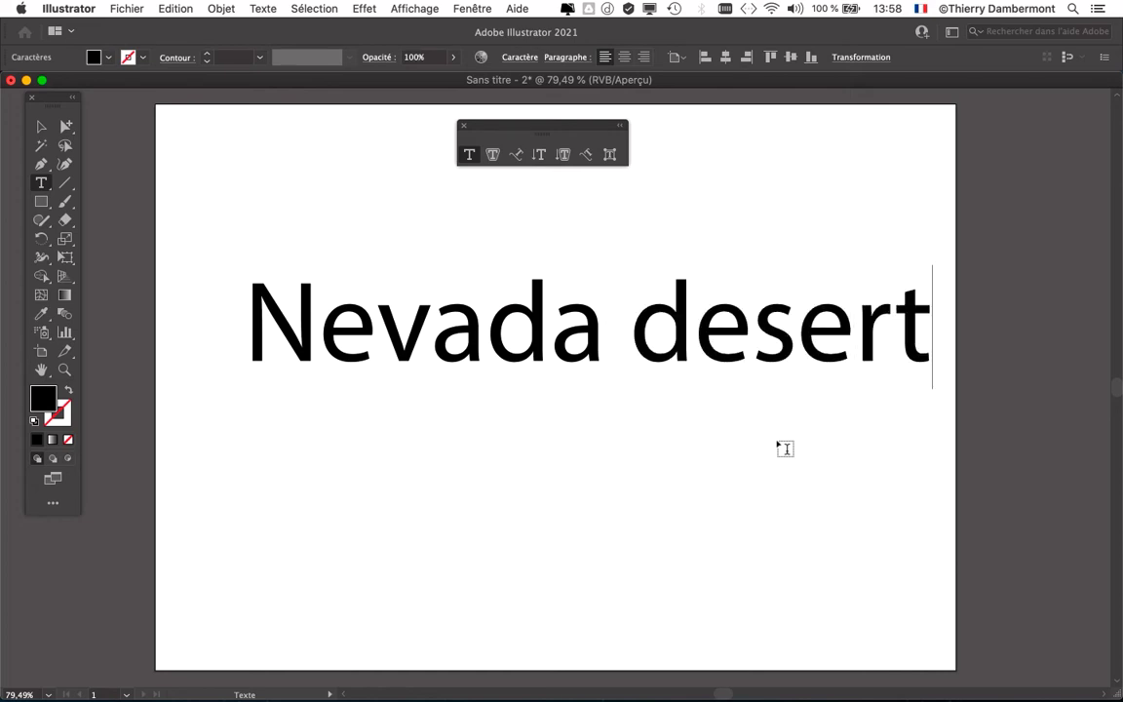
left_click(41, 126)
left_click_drag(402, 361, 368, 341)
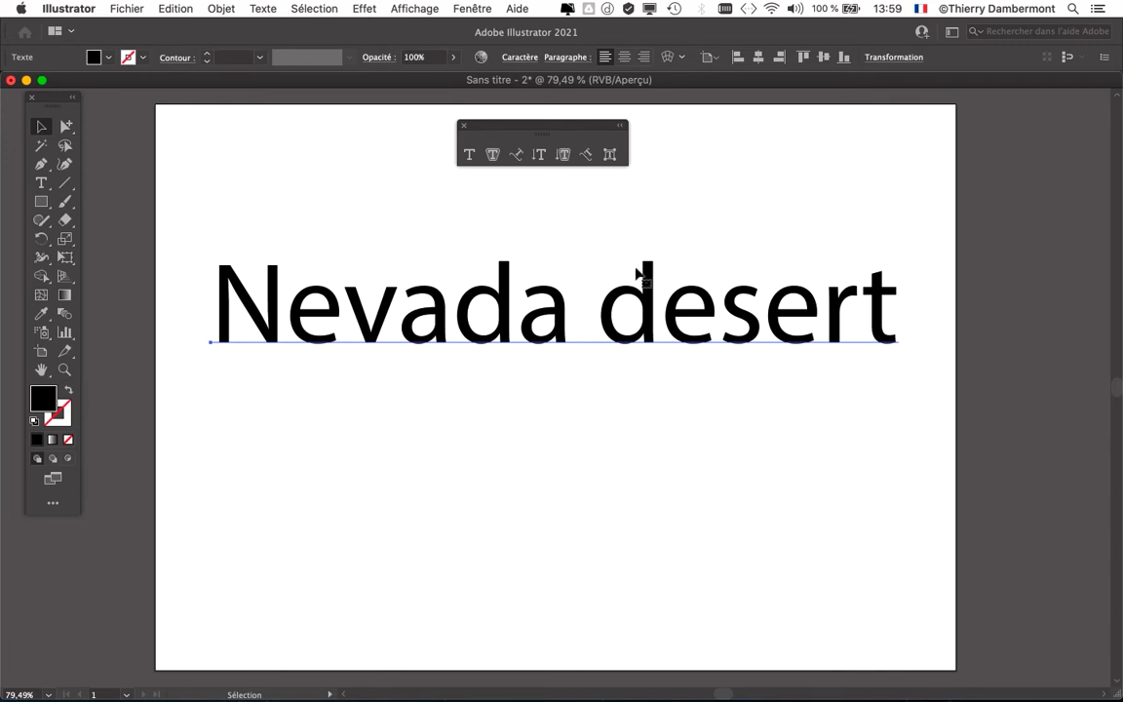
- Show the Character (Caractère) settings and place them beside the end of the "Nevada desert" text
key("space")
left_click_drag(448, 271, 388, 225)
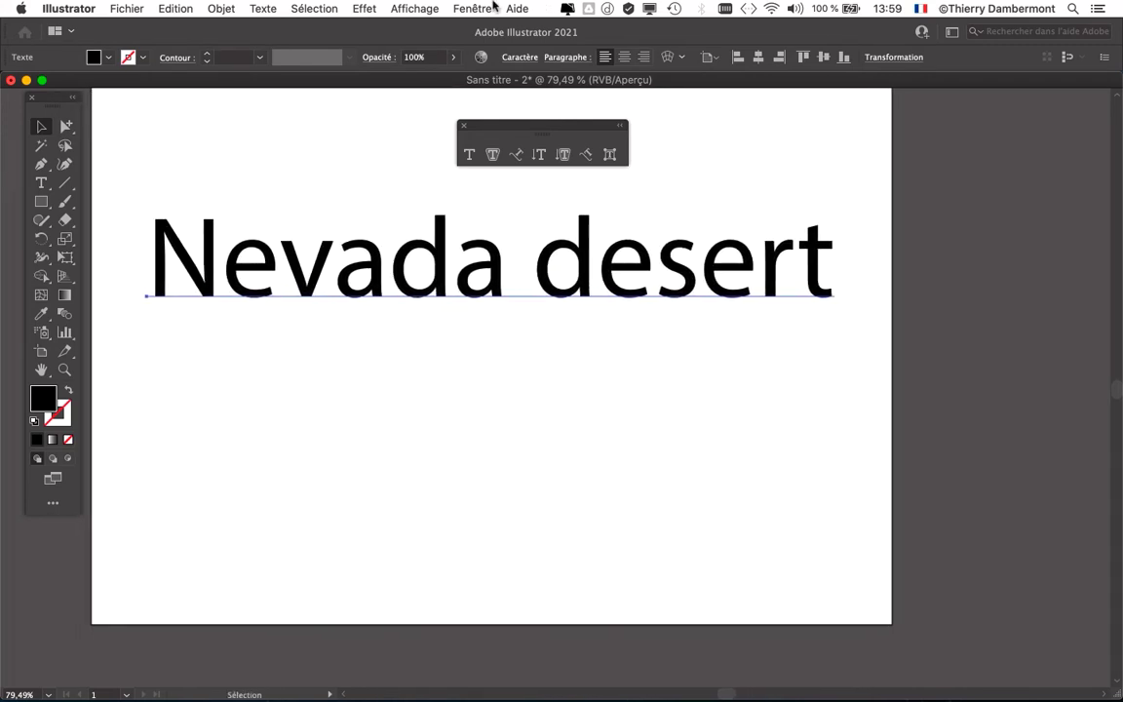
left_click(490, 8)
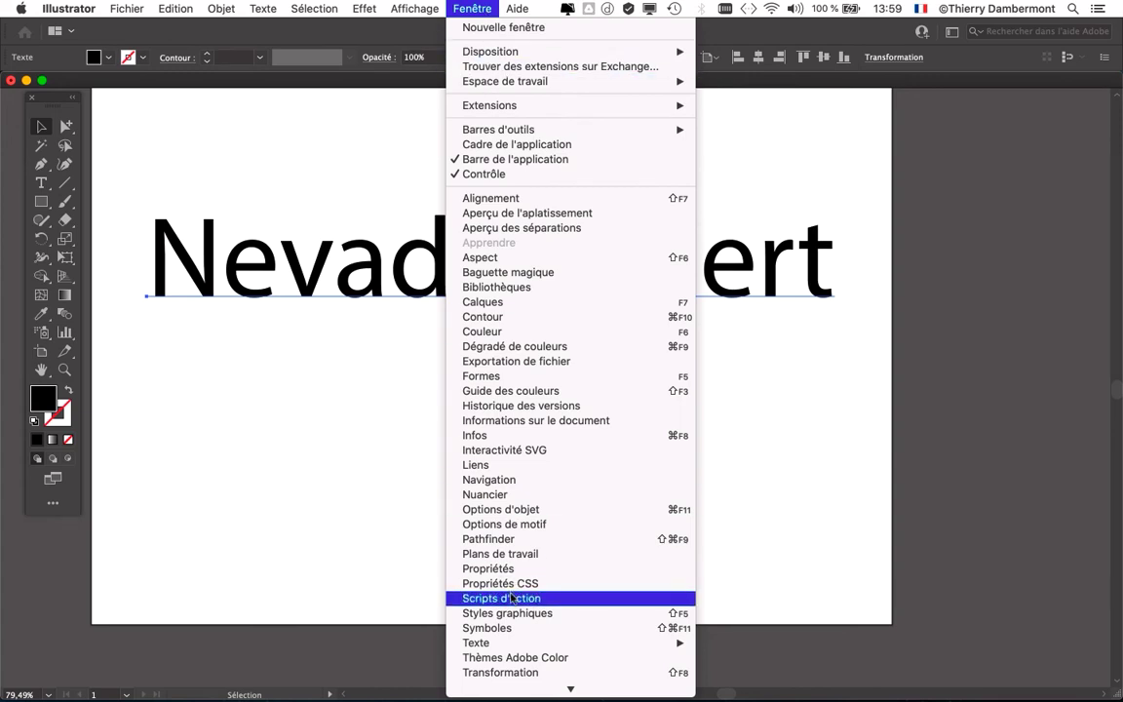
mouse_move(683, 642)
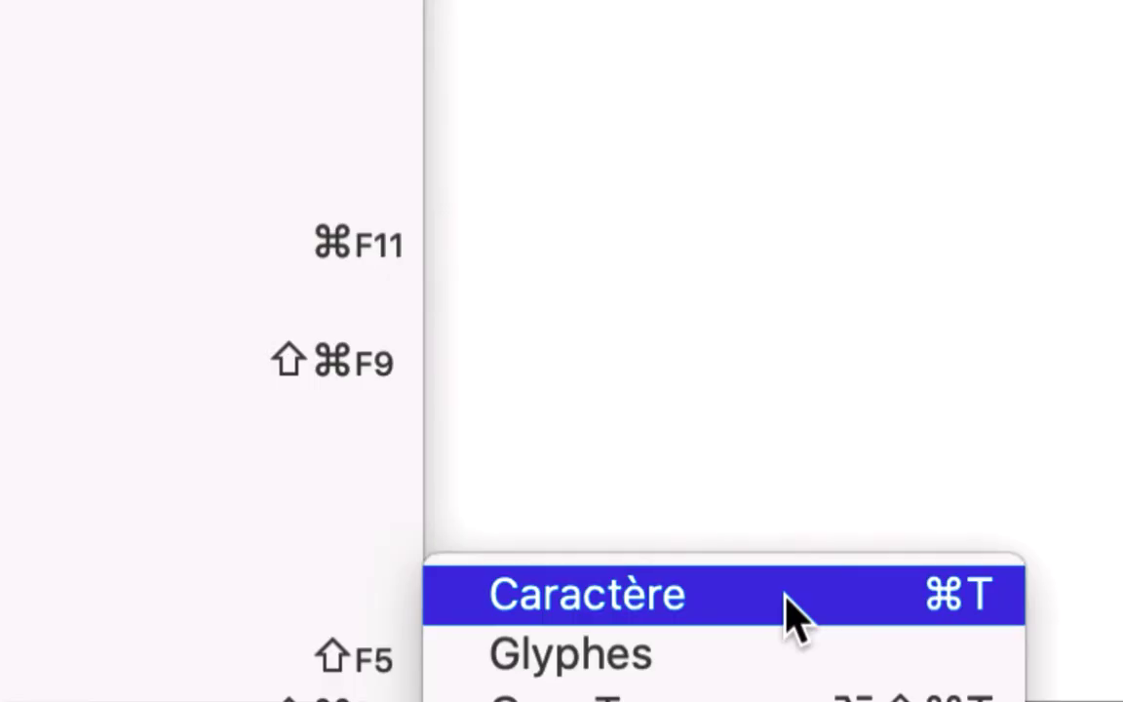
left_click(795, 615)
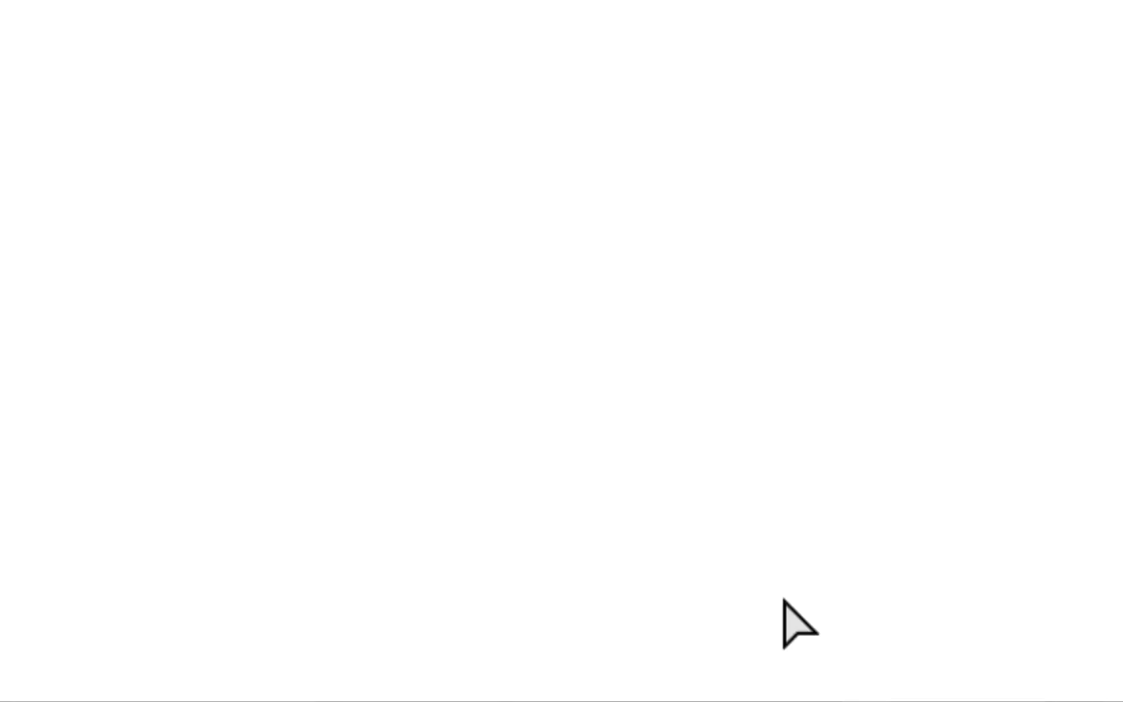
left_click_drag(999, 206, 864, 335)
key("a")
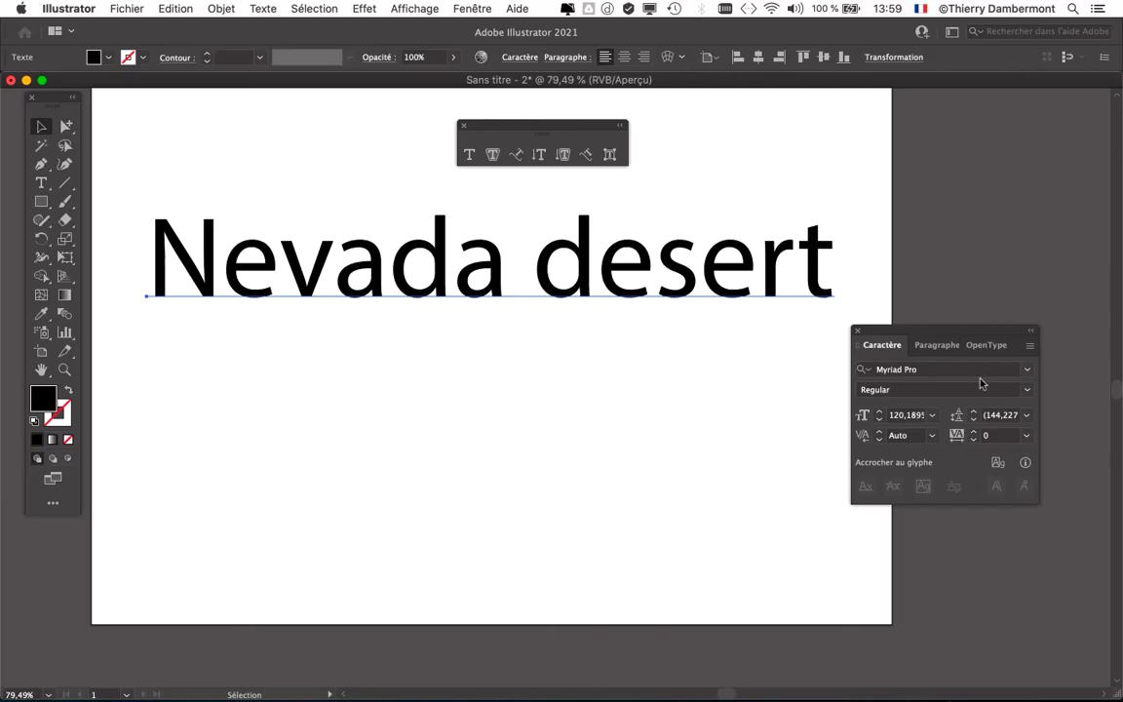
left_click_drag(991, 328, 1000, 129)
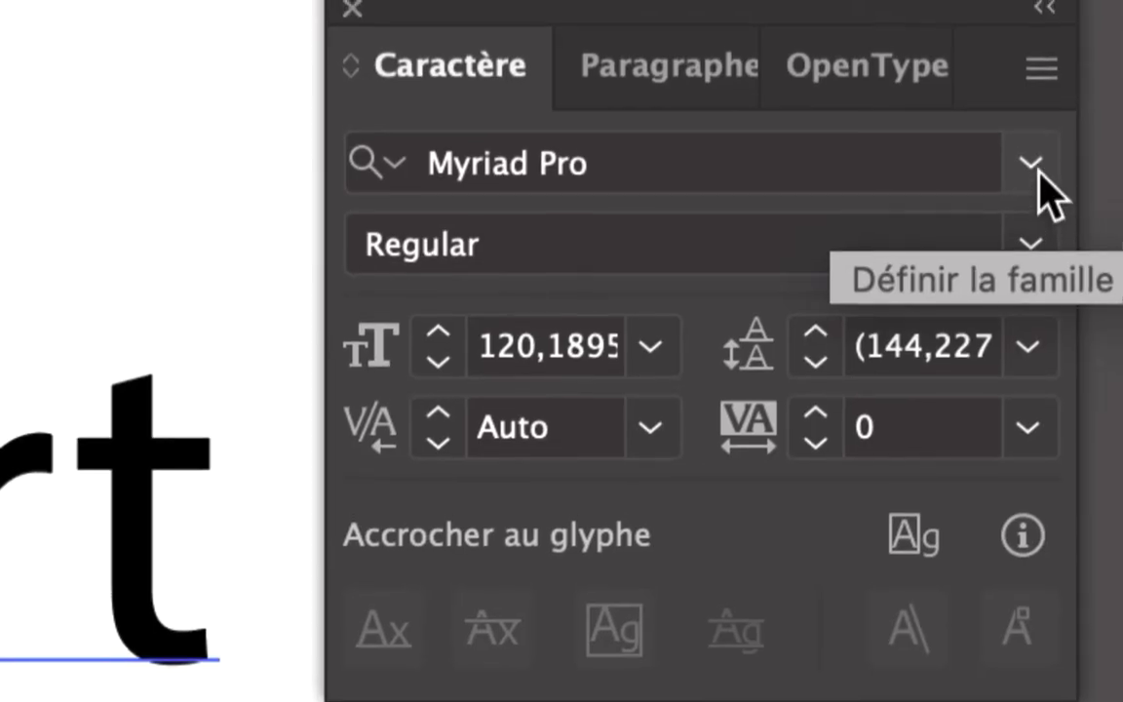
- Browse the font list while previewing fonts on the "Nevada desert" text and set its font family to Book Antiqua
left_click(1030, 164)
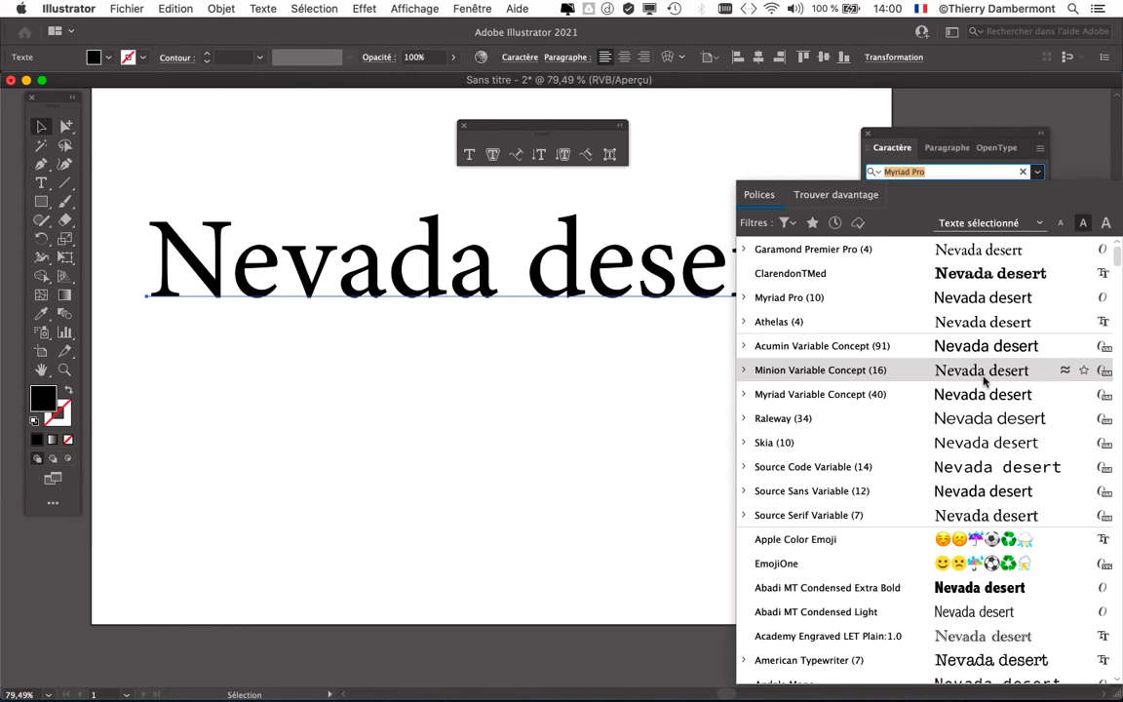
scroll(983, 380, "down", 5)
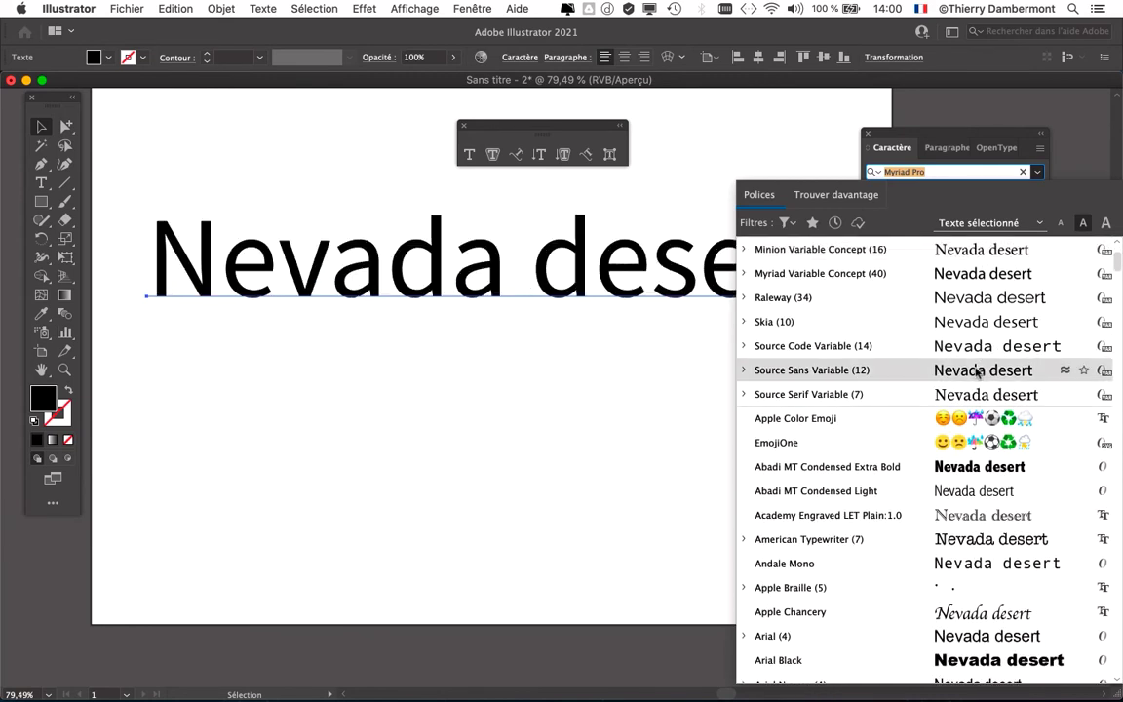
scroll(967, 493, "down", 1)
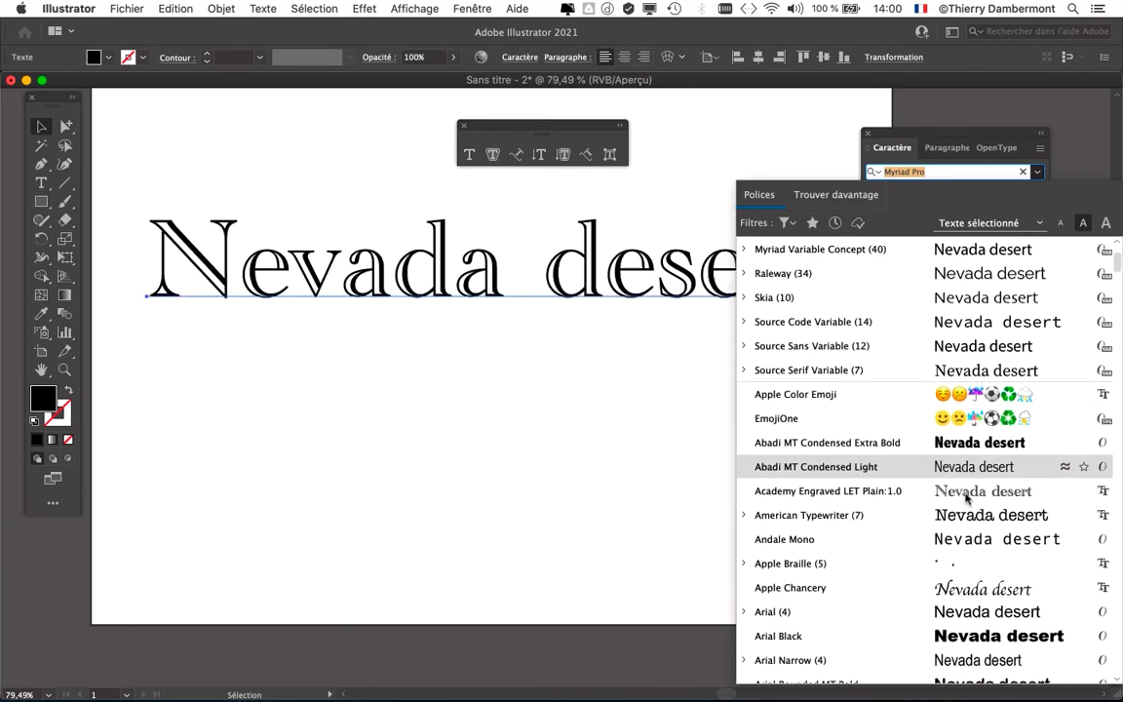
scroll(967, 497, "down", 1)
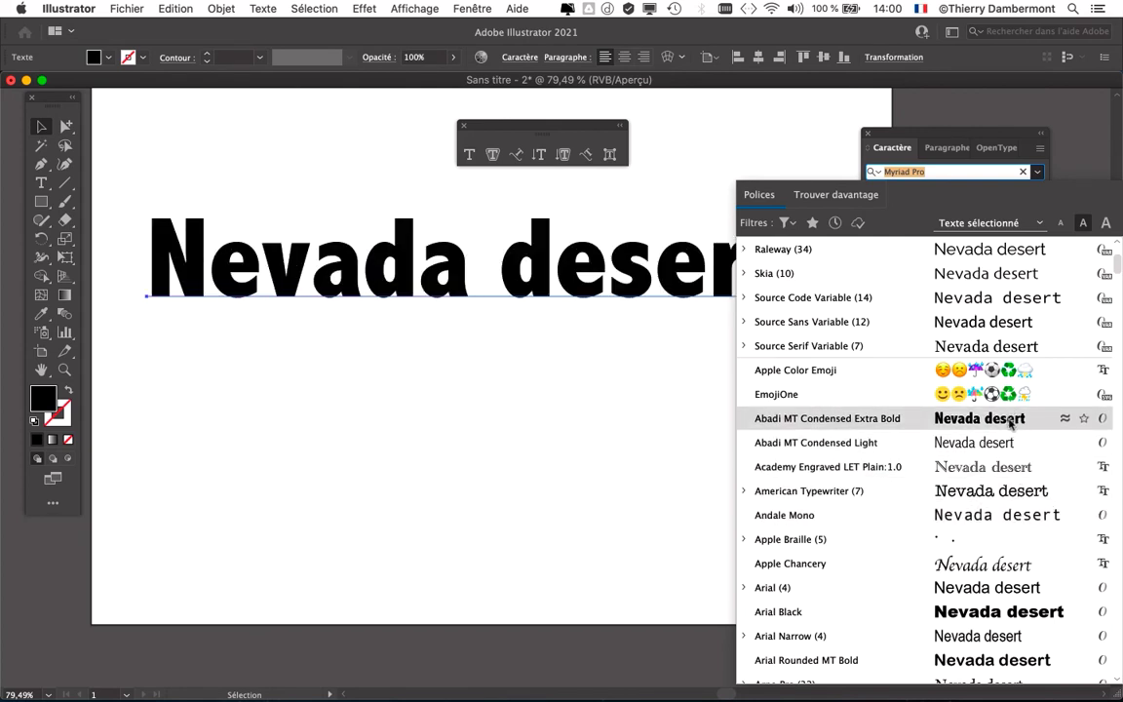
scroll(1015, 445, "down", 2)
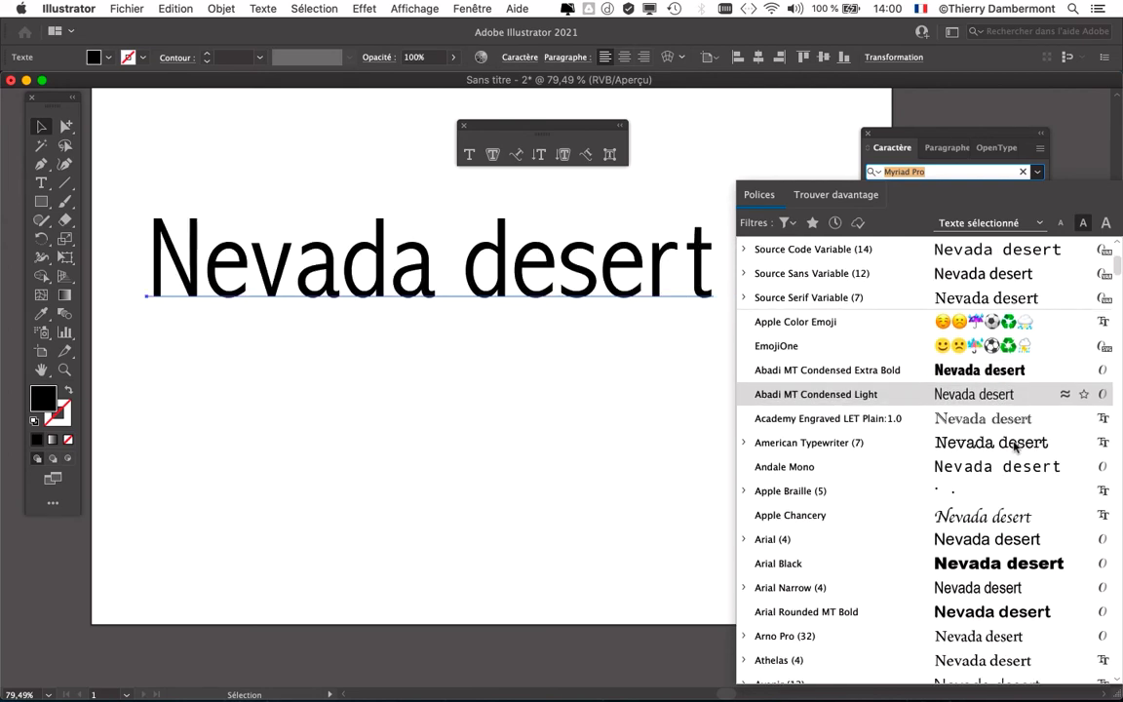
scroll(1015, 445, "down", 1)
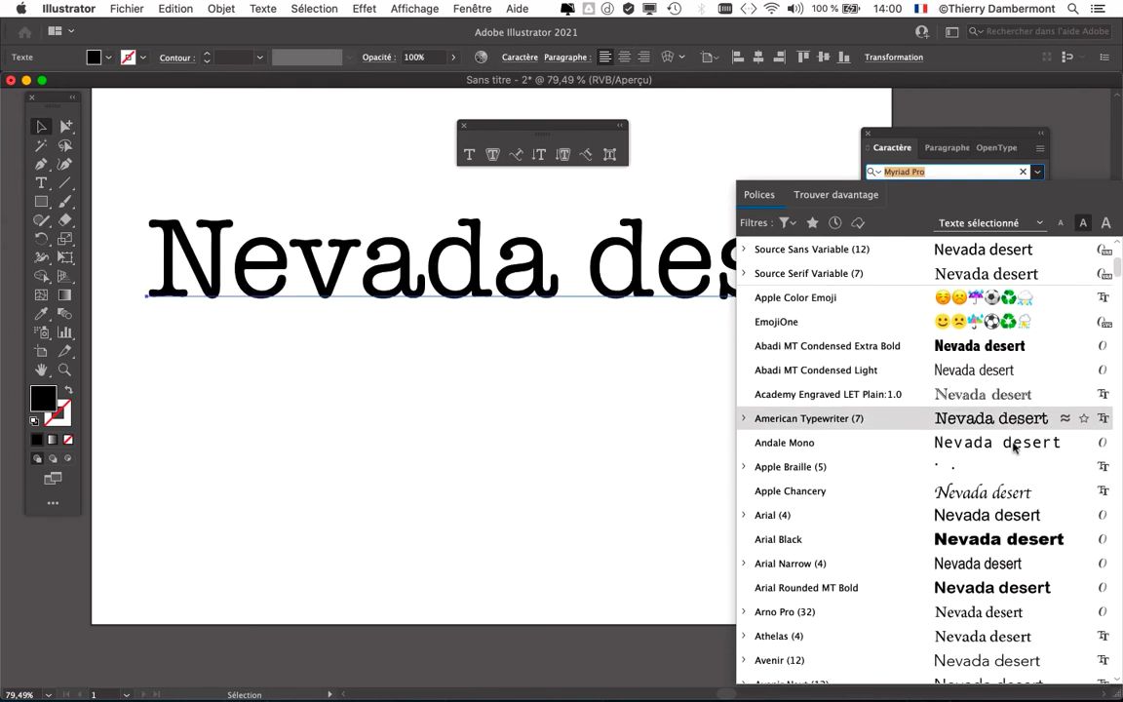
scroll(1015, 445, "down", 6)
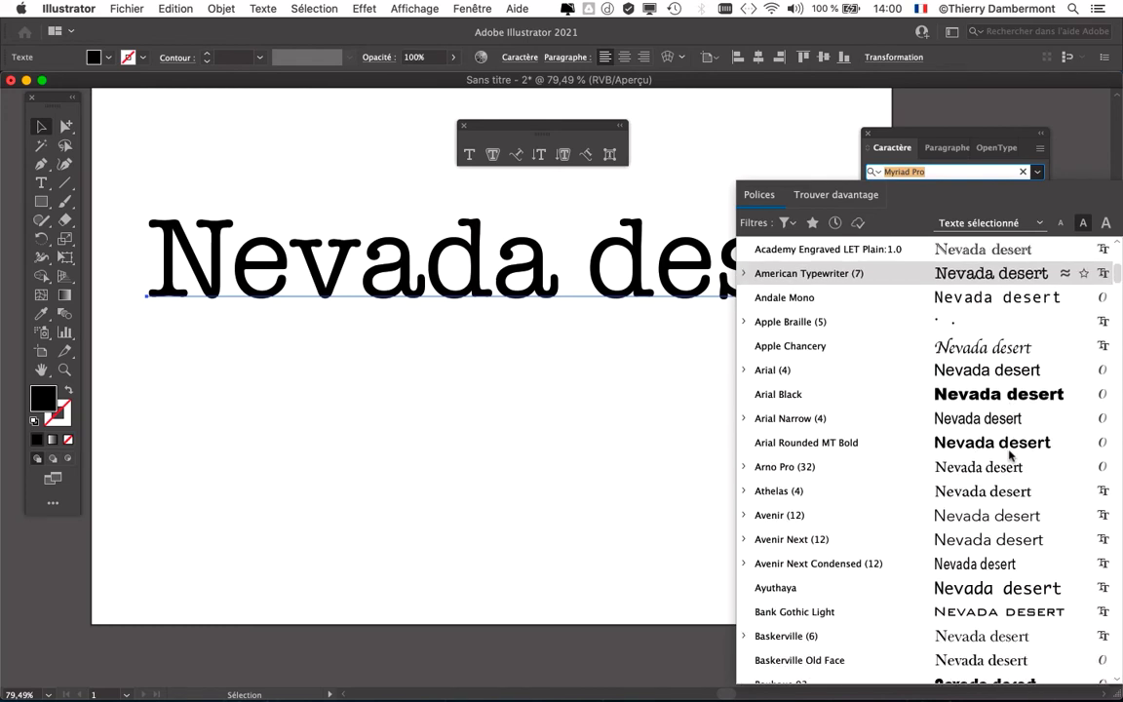
scroll(1011, 454, "down", 5)
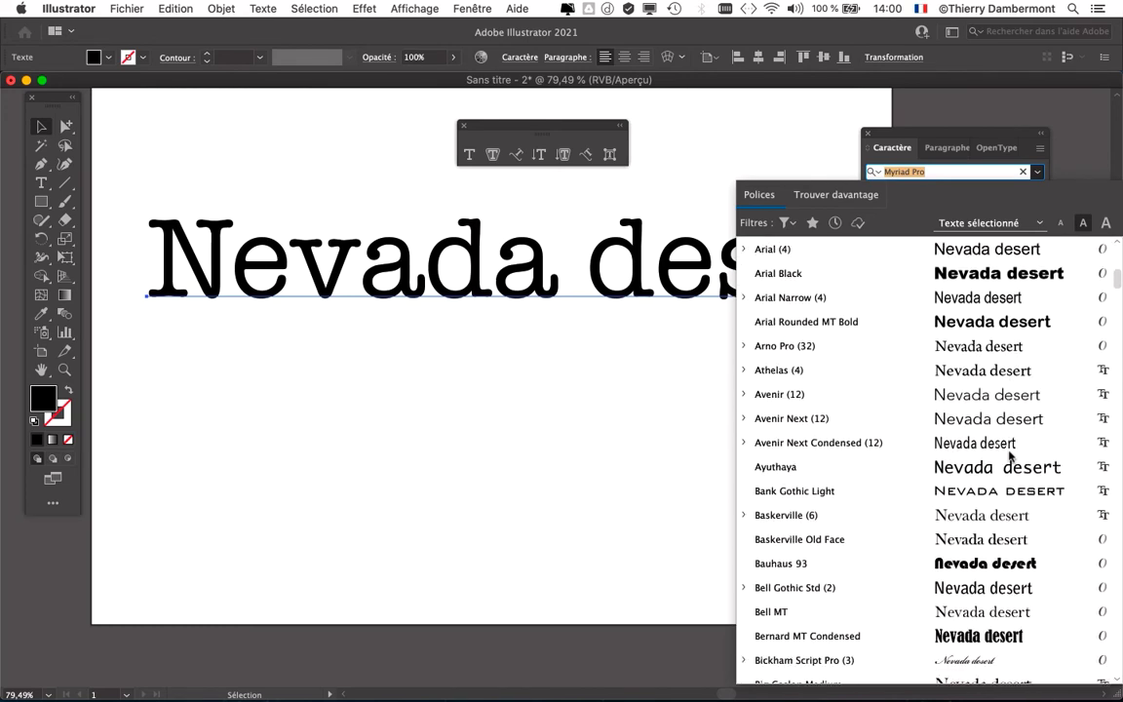
scroll(1011, 454, "down", 1)
scroll(994, 451, "down", 3)
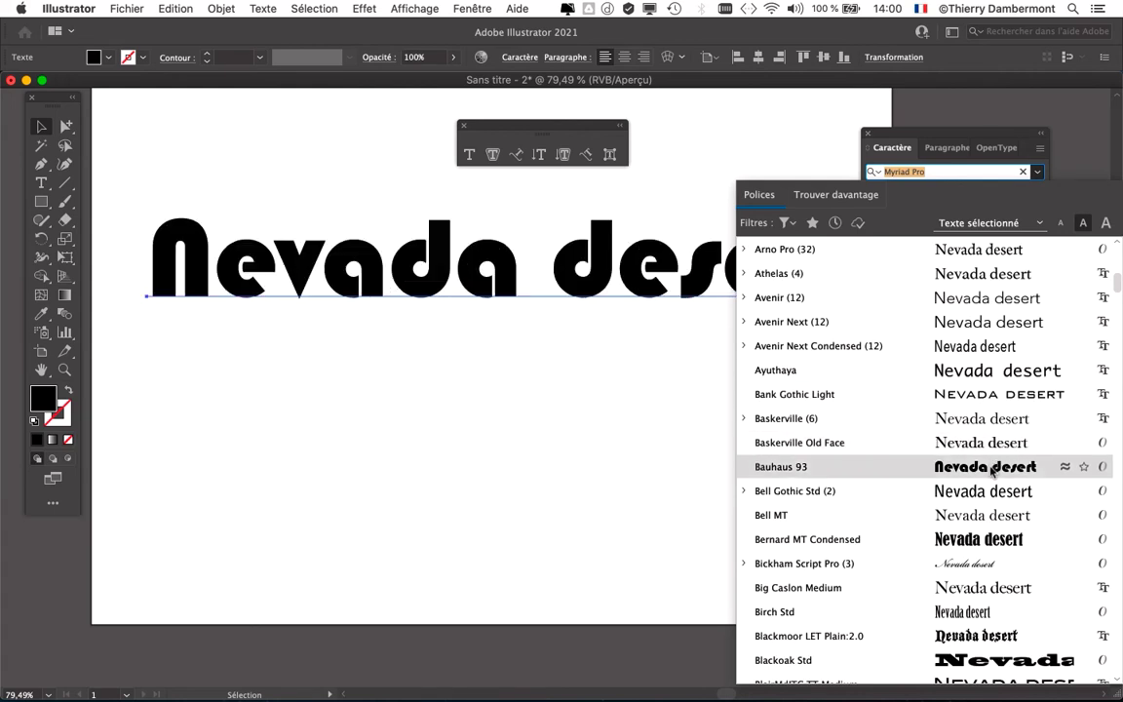
scroll(988, 476, "down", 1)
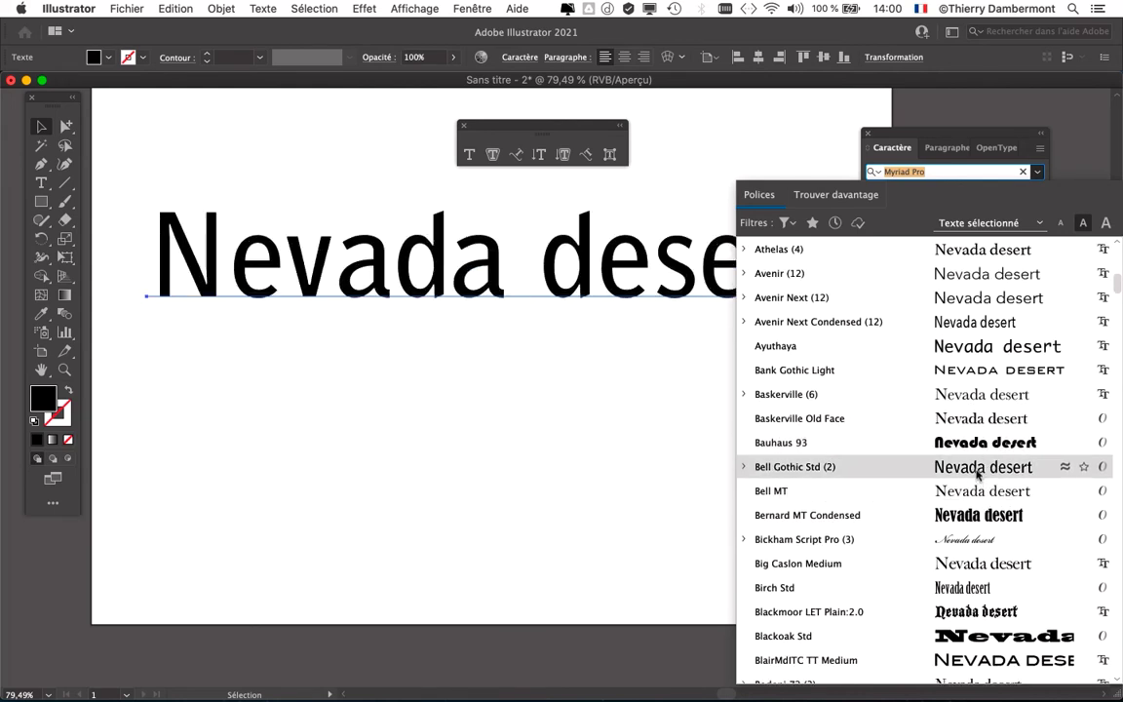
scroll(978, 474, "down", 8)
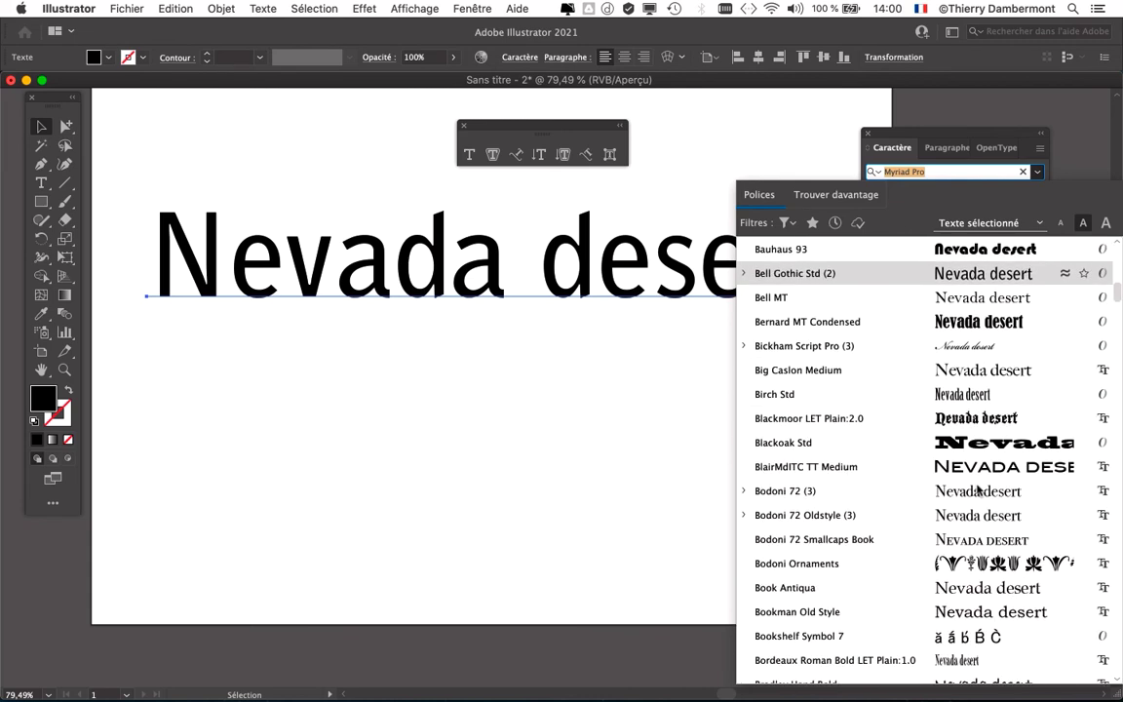
scroll(978, 491, "down", 4)
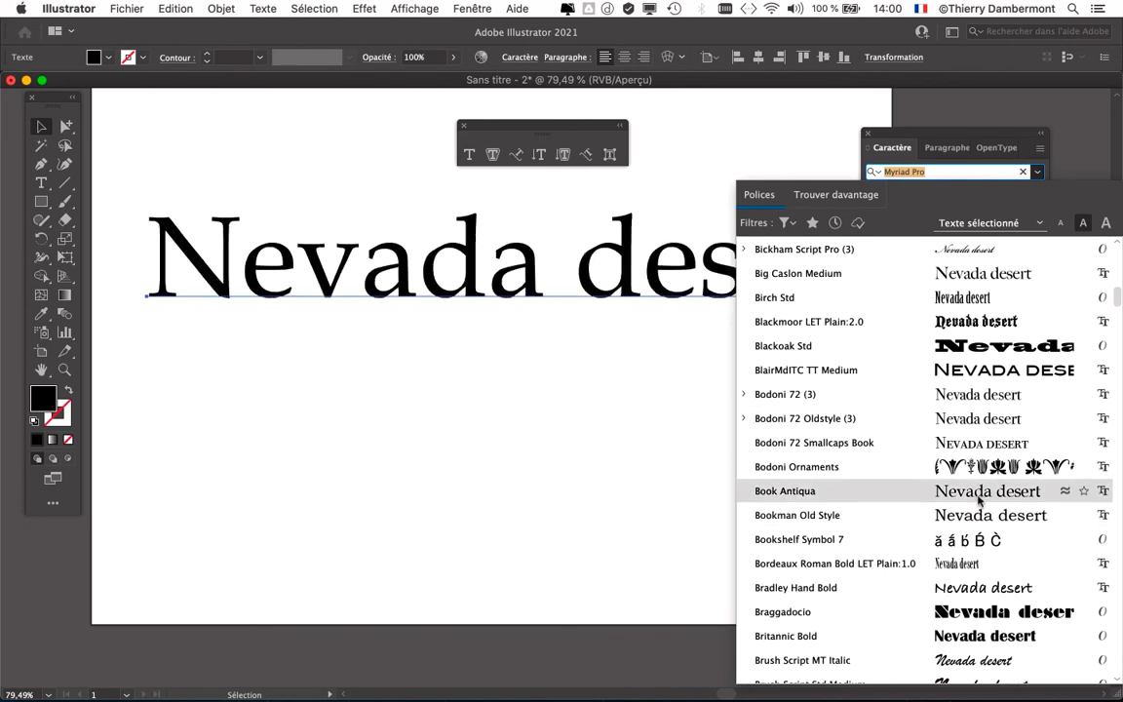
left_click(979, 493)
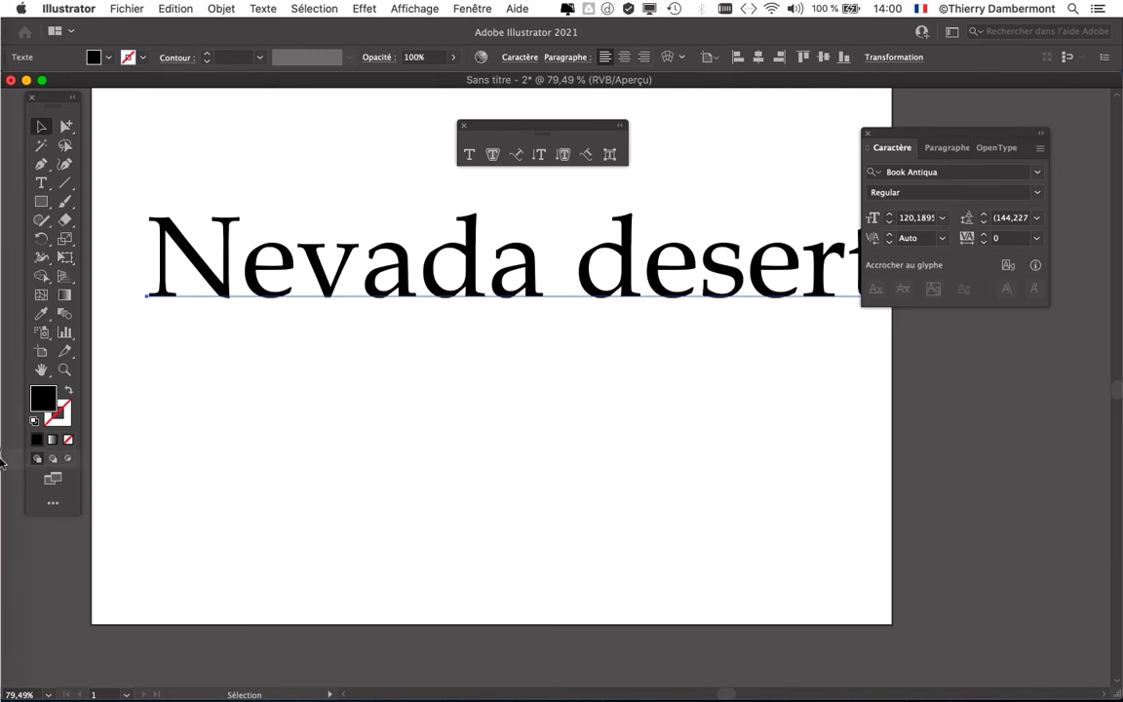
- Move the Character (Caractère) settings clear of the artboard and shift the "Nevada desert" text to be centred across the artboard's width
left_click_drag(877, 134, 941, 126)
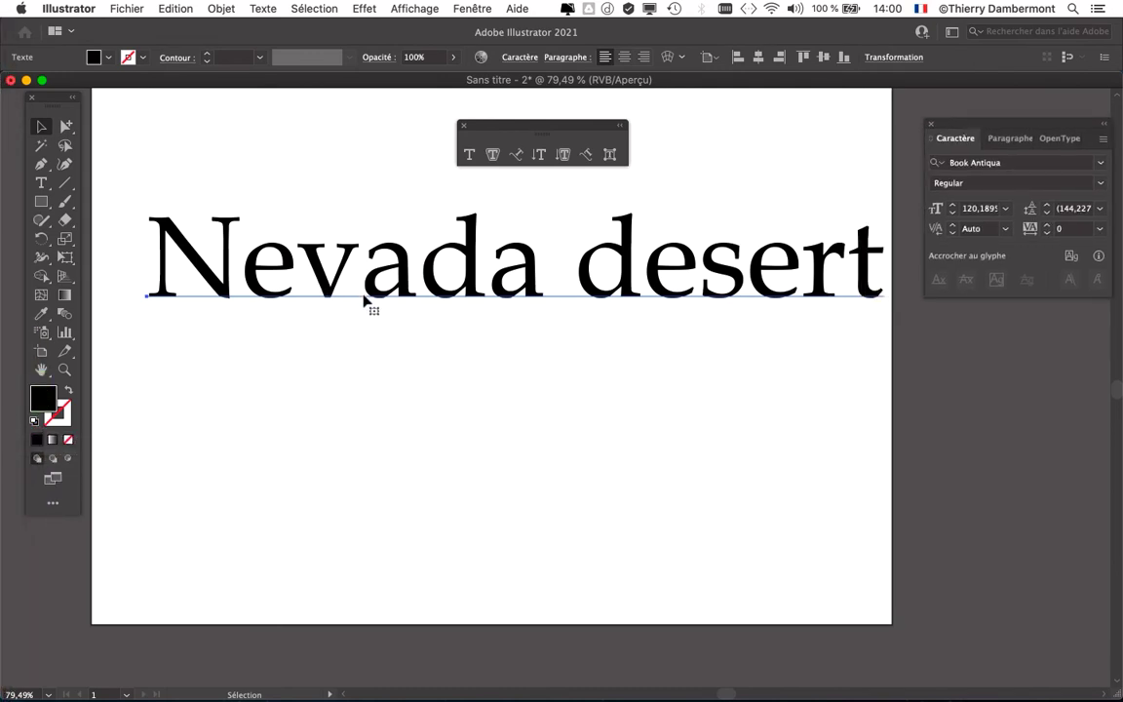
left_click_drag(365, 297, 347, 314)
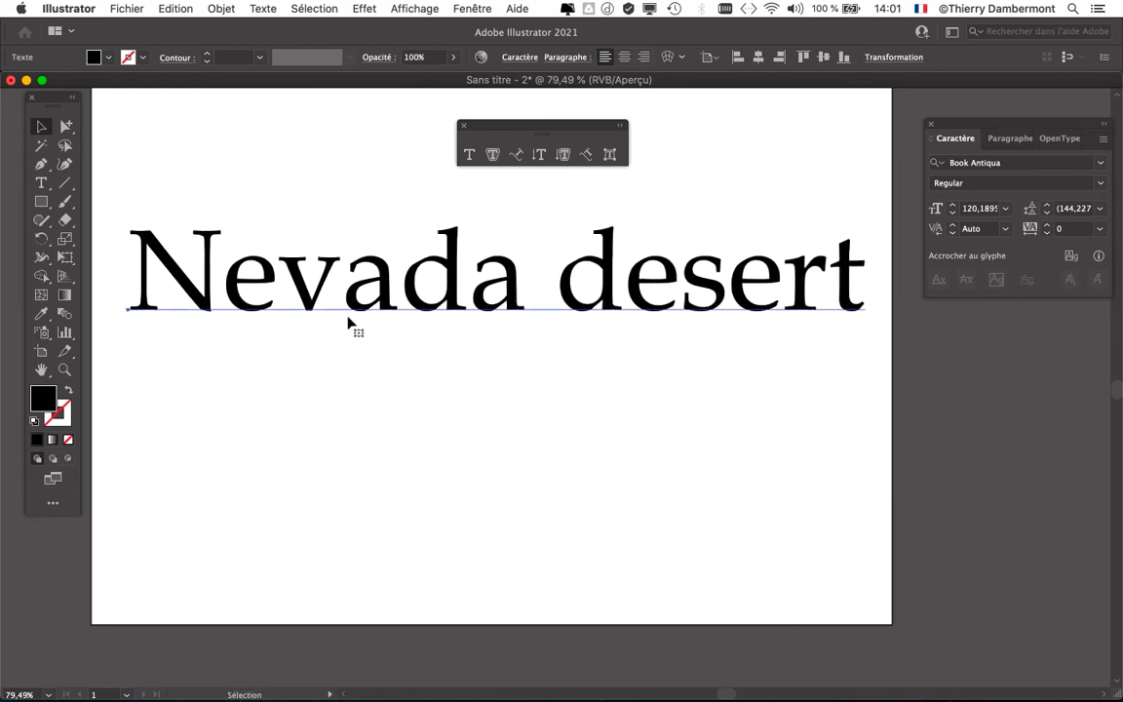
scroll(387, 331, "down", 1)
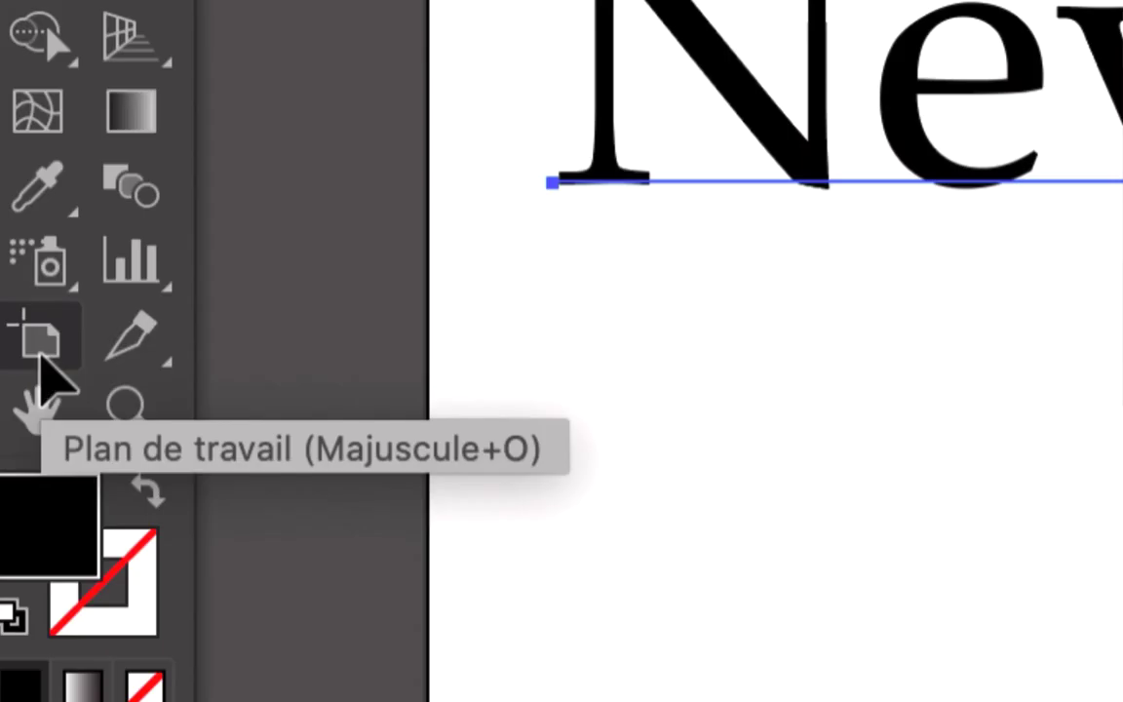
- Enlarge the artboard around the text to about 367 × 217 mm by extending its right, left and upper edges, and leave artboard editing
left_click(41, 358)
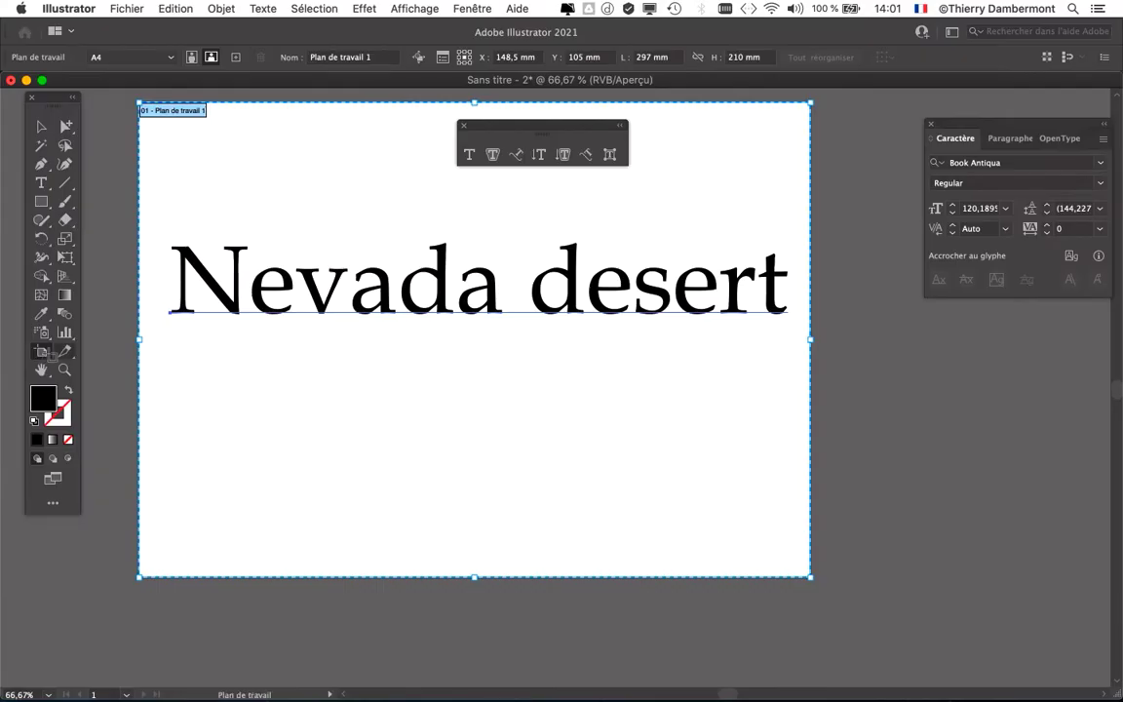
left_click_drag(810, 340, 907, 341)
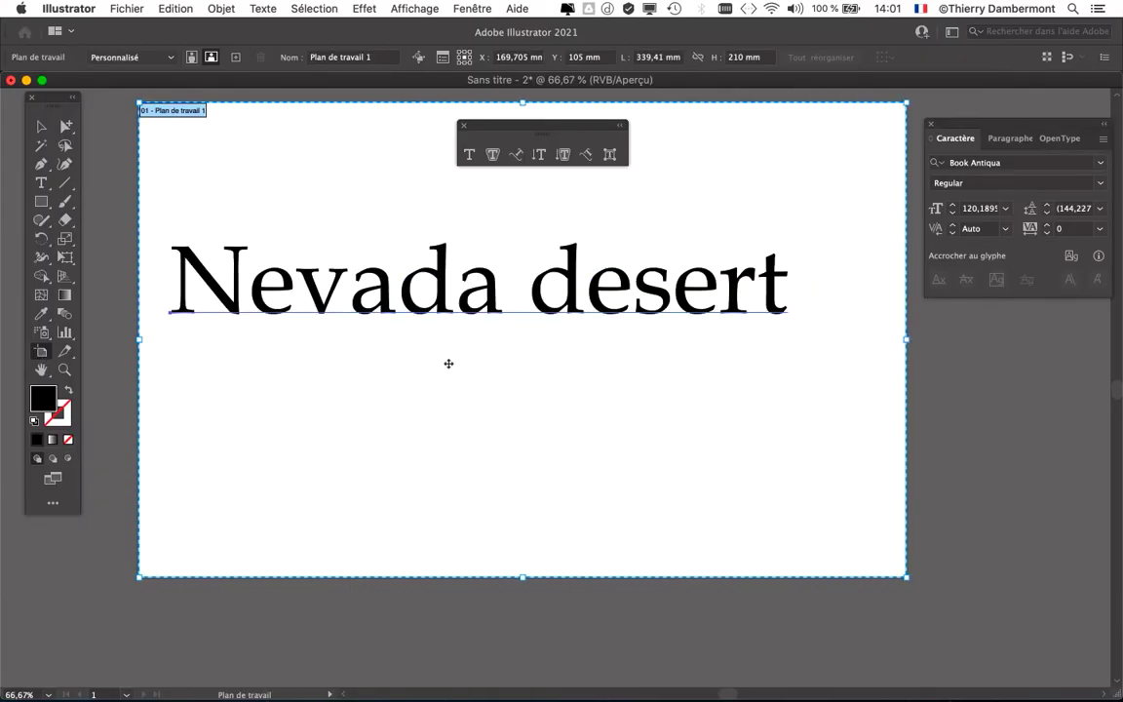
left_click_drag(139, 339, 96, 339)
key("super+minus")
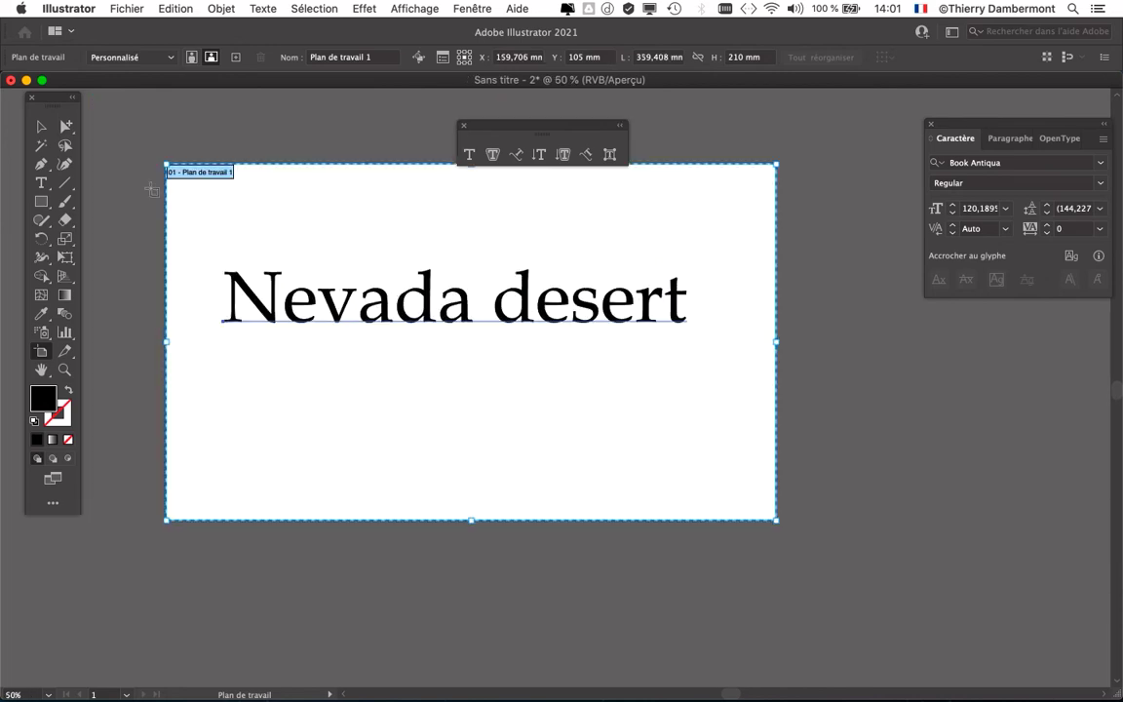
left_click_drag(166, 164, 153, 151)
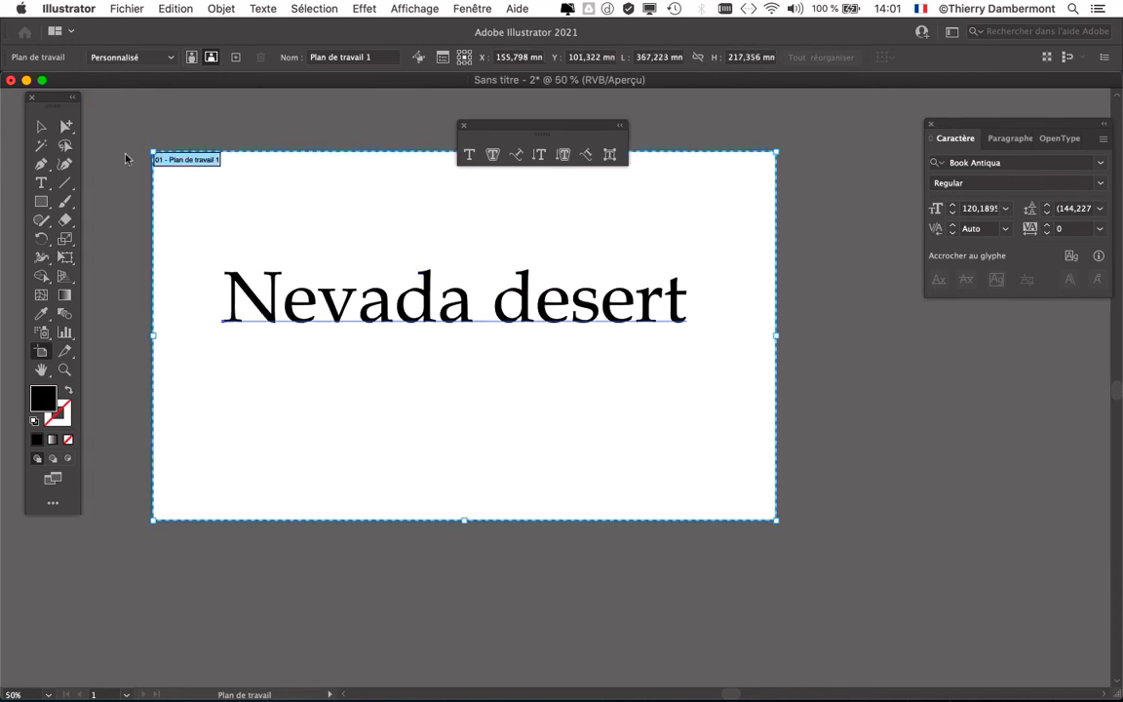
left_click(41, 125)
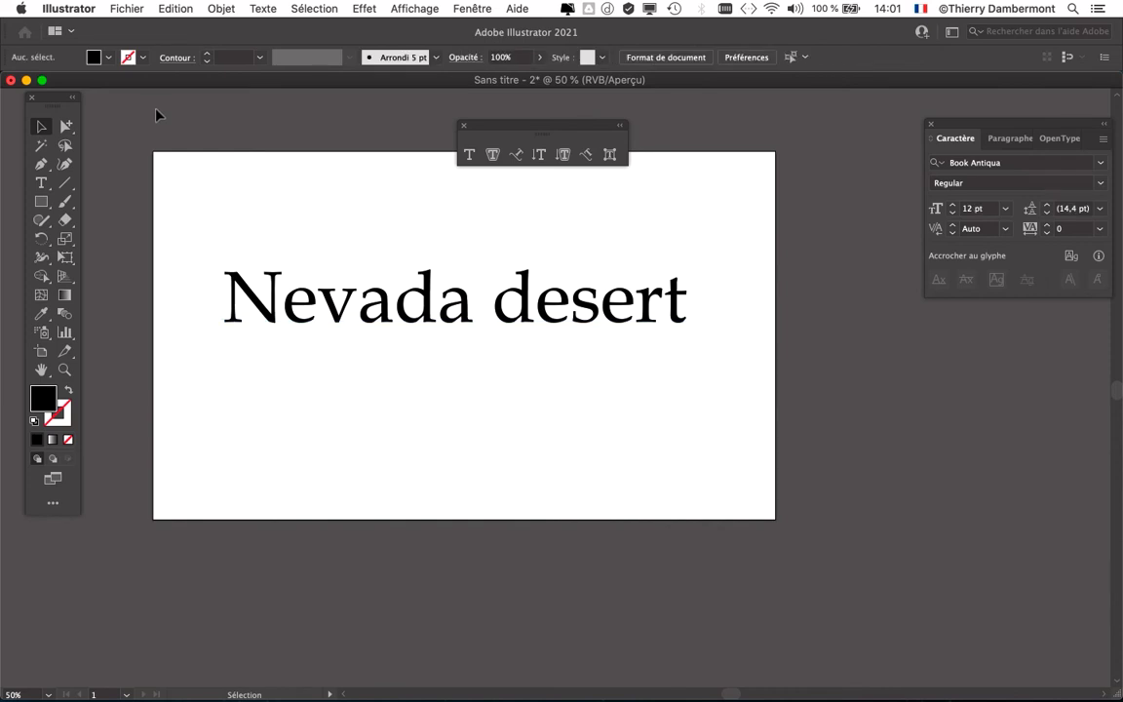
- Switch to Firefox and open the Graphiste.com article "Serif Vs Sans Serif" from the "sans serif" search results in a new tab
mouse_move(4, 458)
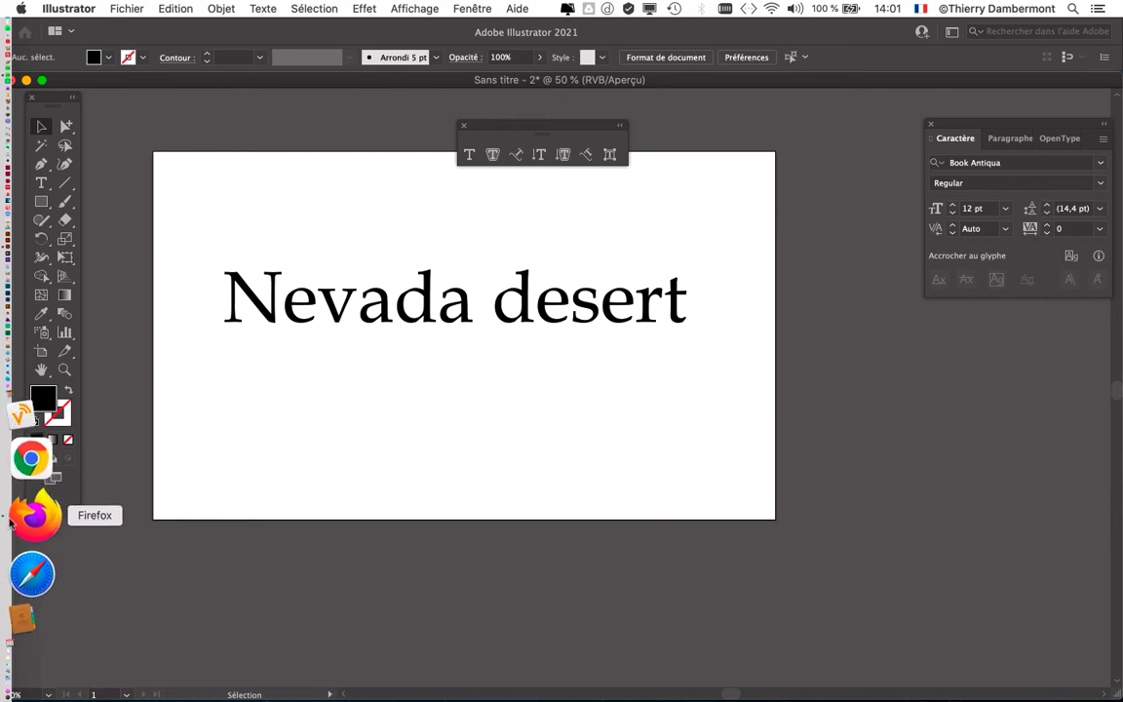
left_click(12, 522)
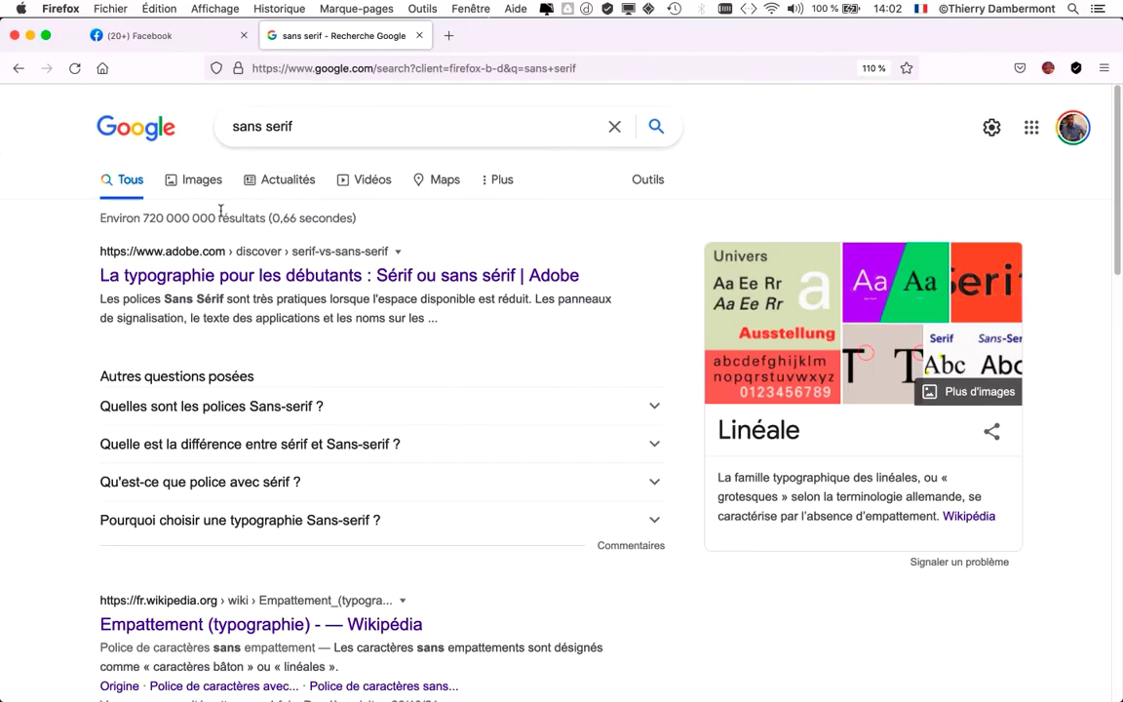
scroll(496, 351, "down", 2)
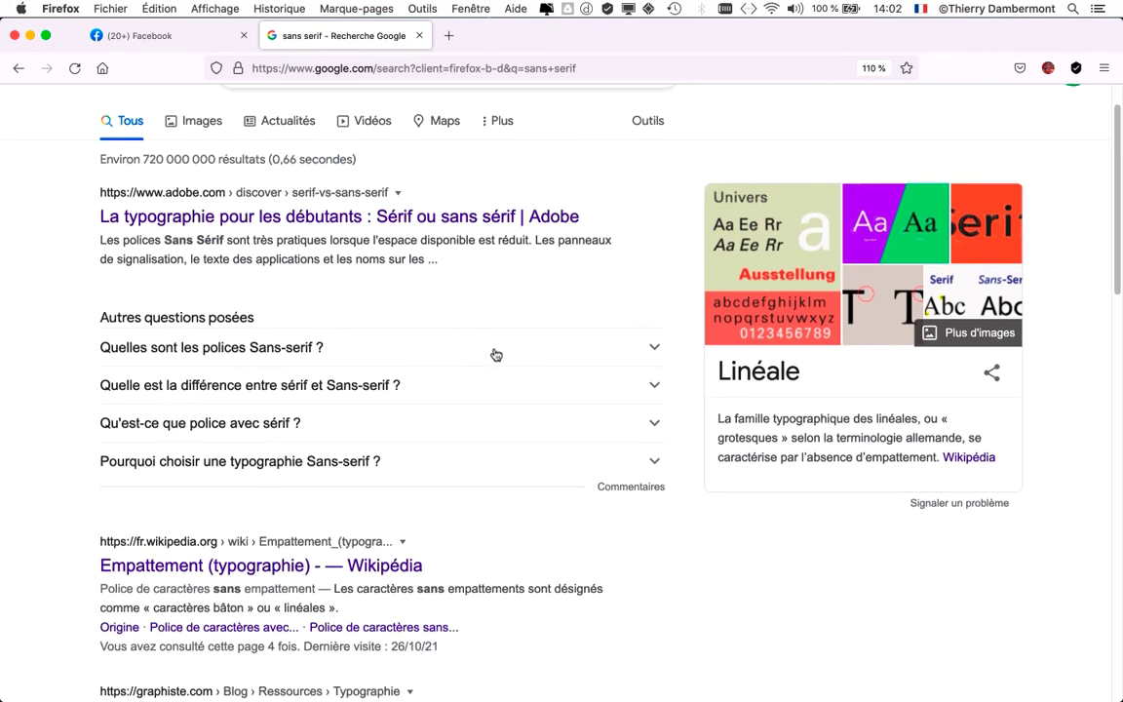
scroll(192, 130, "up", 2)
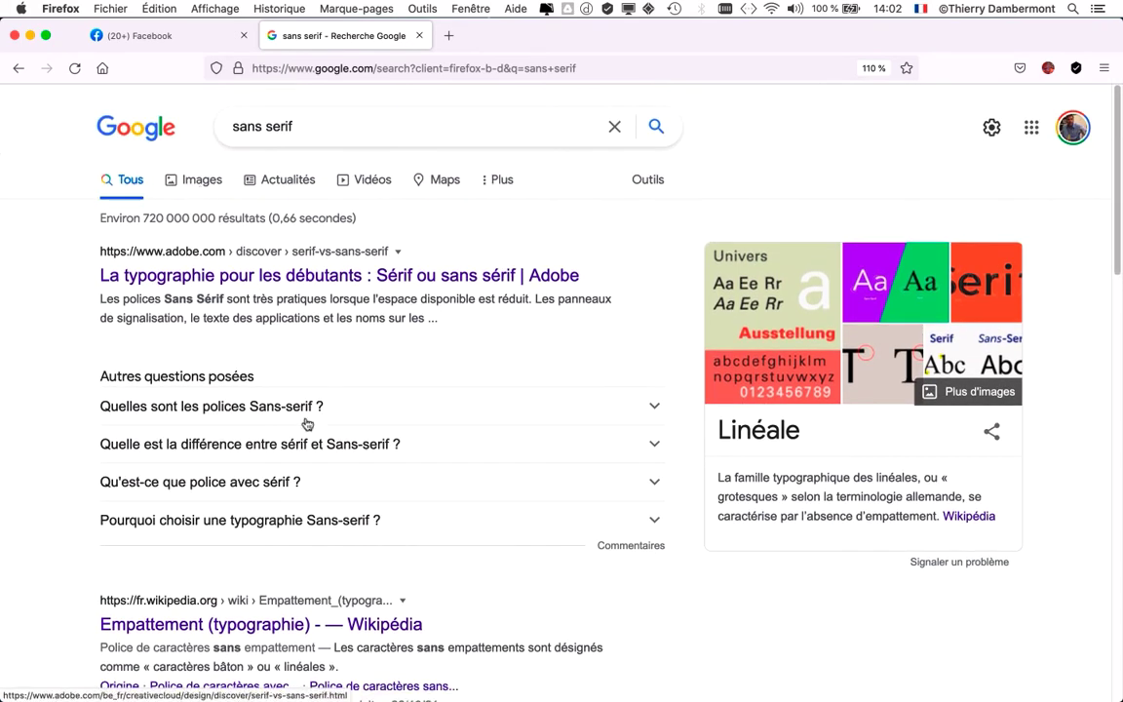
scroll(321, 439, "down", 4)
scroll(323, 434, "down", 3)
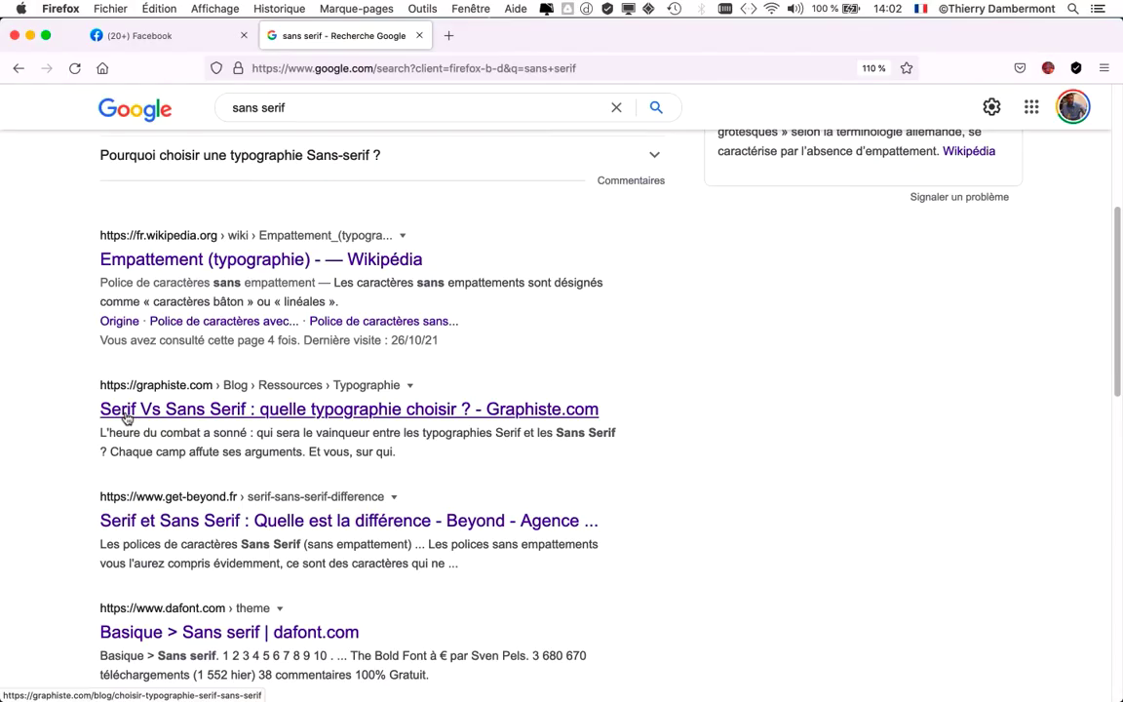
left_click(127, 414, "super")
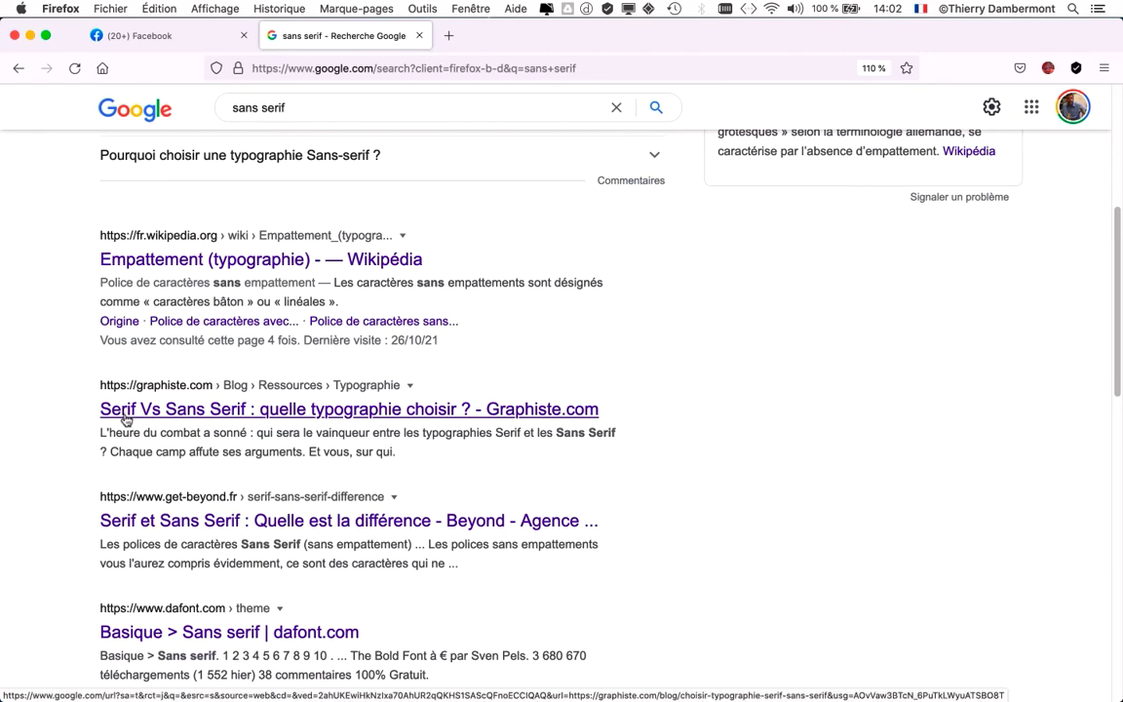
left_click(491, 41)
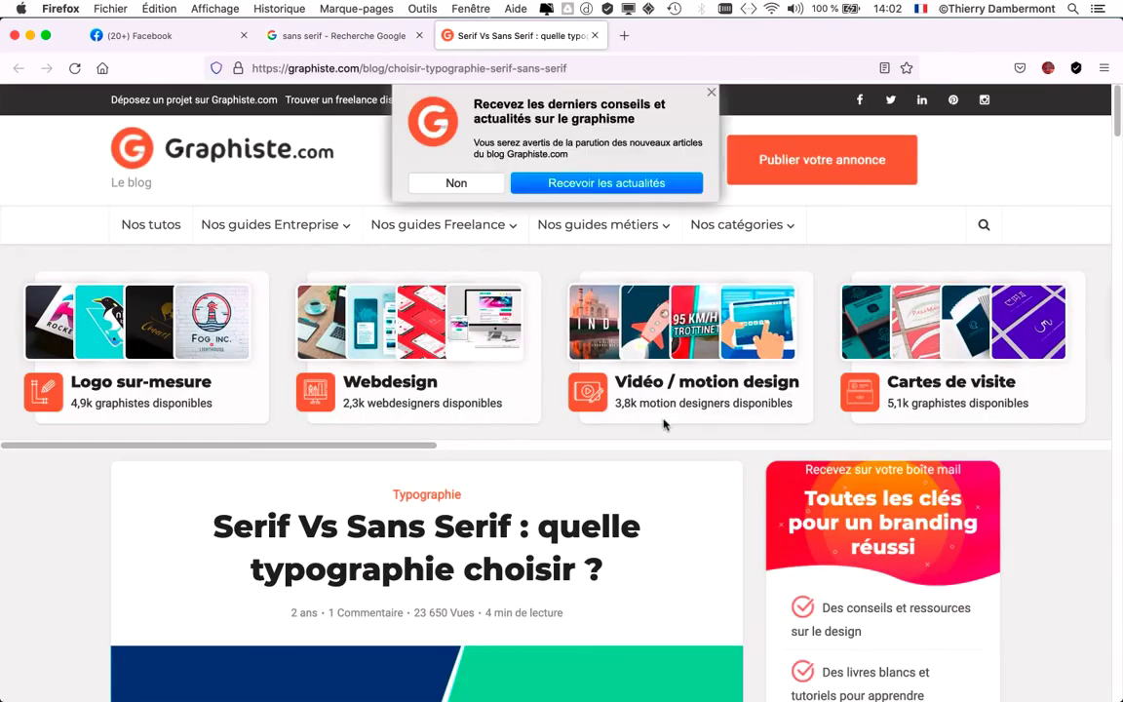
- Read through the Graphiste.com article comparing serif and sans serif typefaces, including its example designs
scroll(717, 477, "down", 10)
scroll(717, 478, "down", 10)
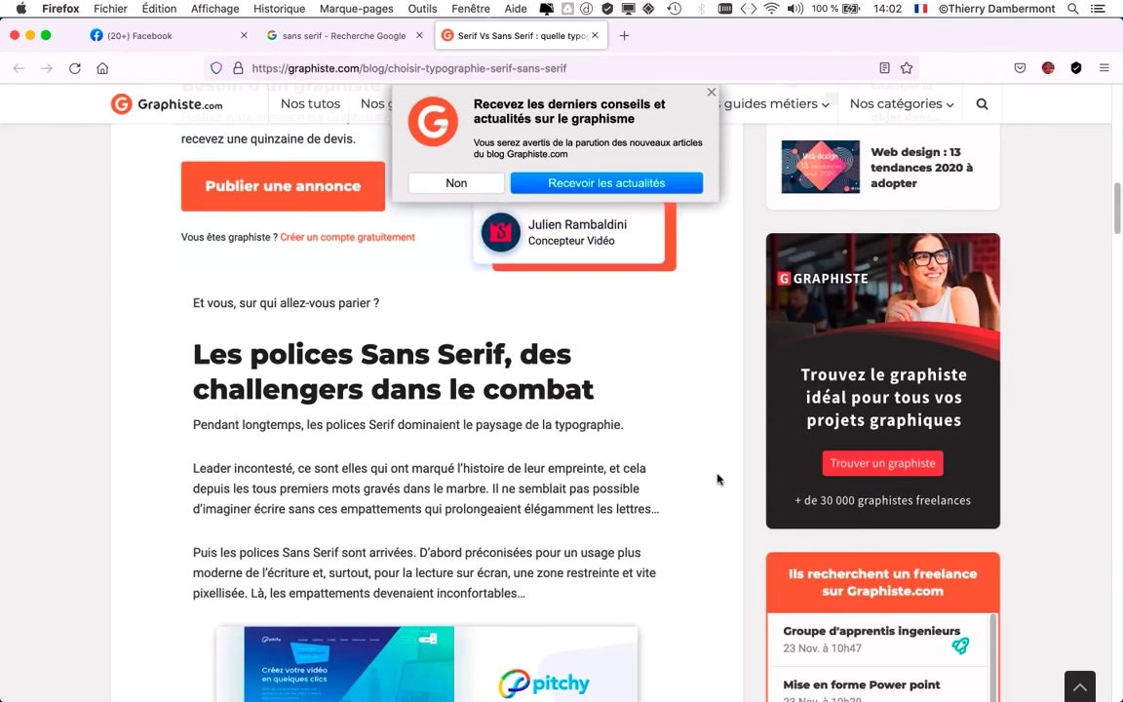
scroll(717, 479, "down", 2)
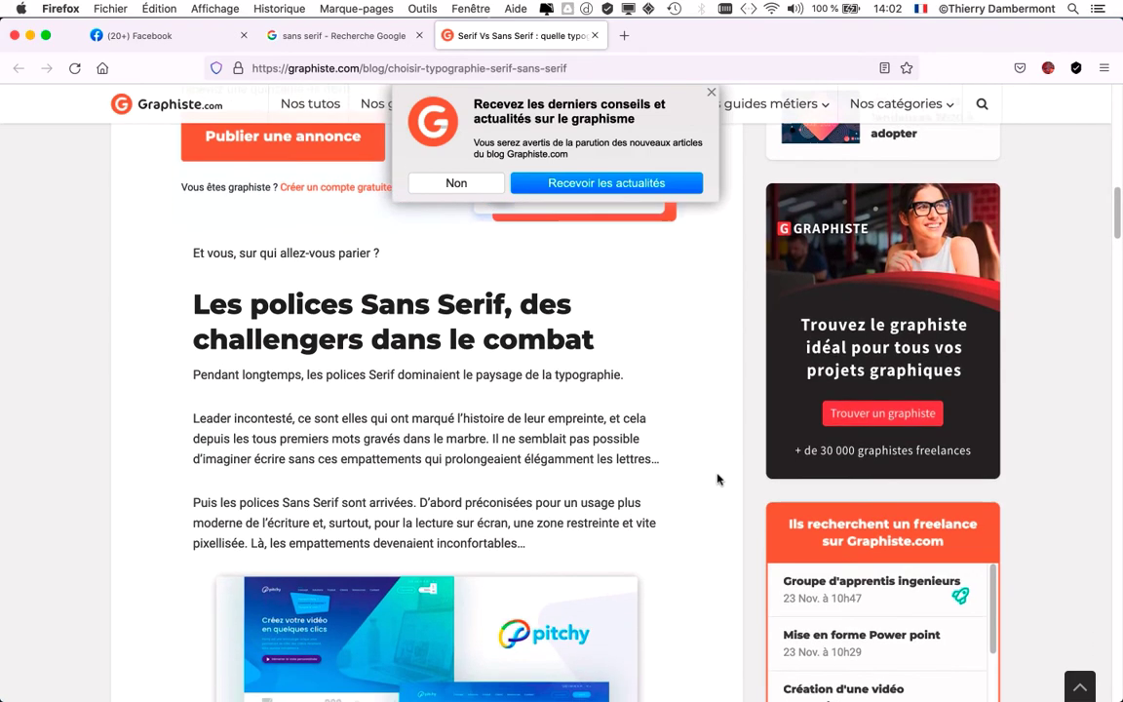
scroll(716, 478, "down", 3)
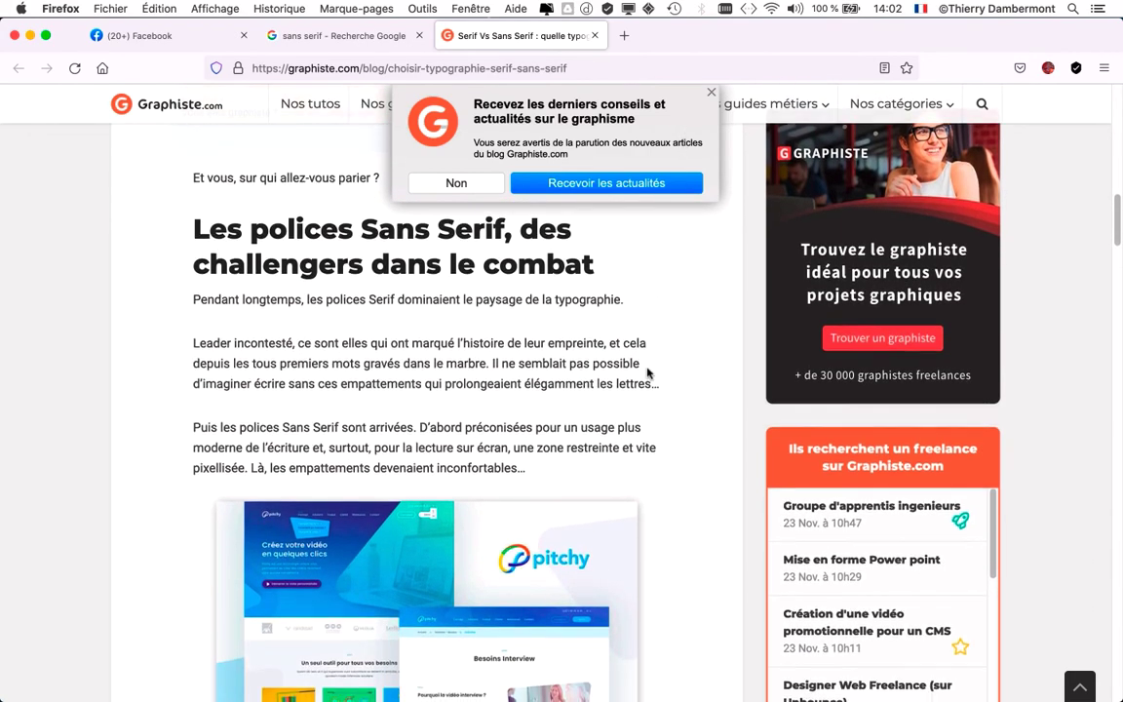
scroll(647, 373, "down", 15)
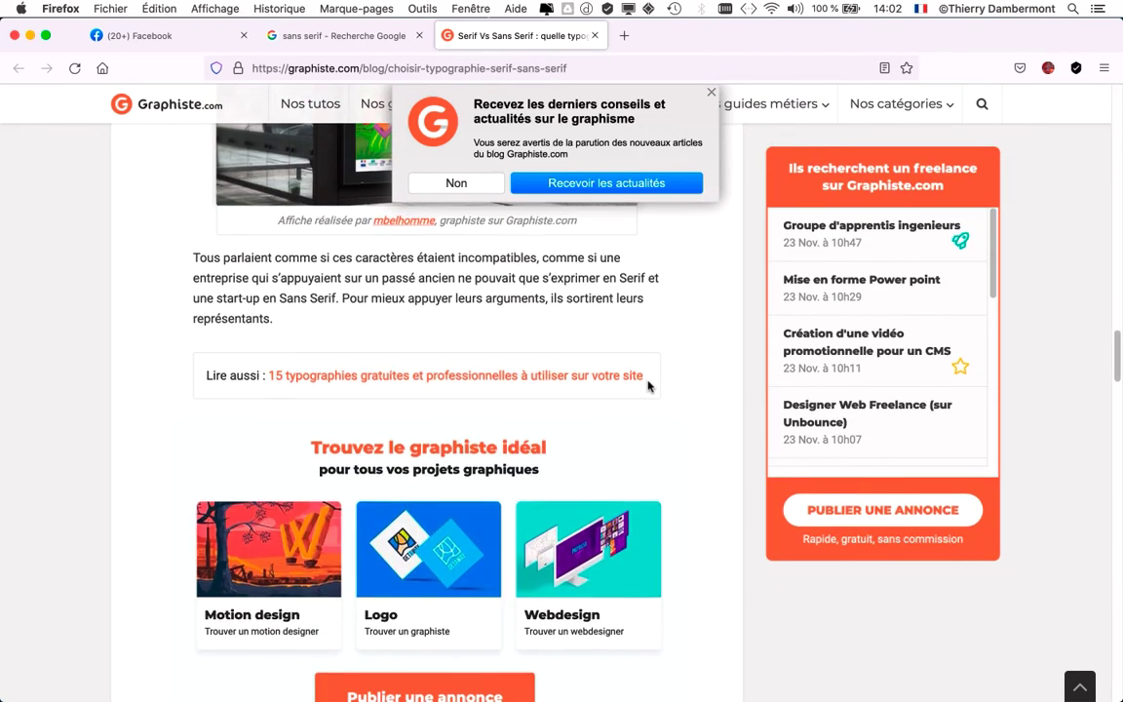
scroll(648, 386, "down", 20)
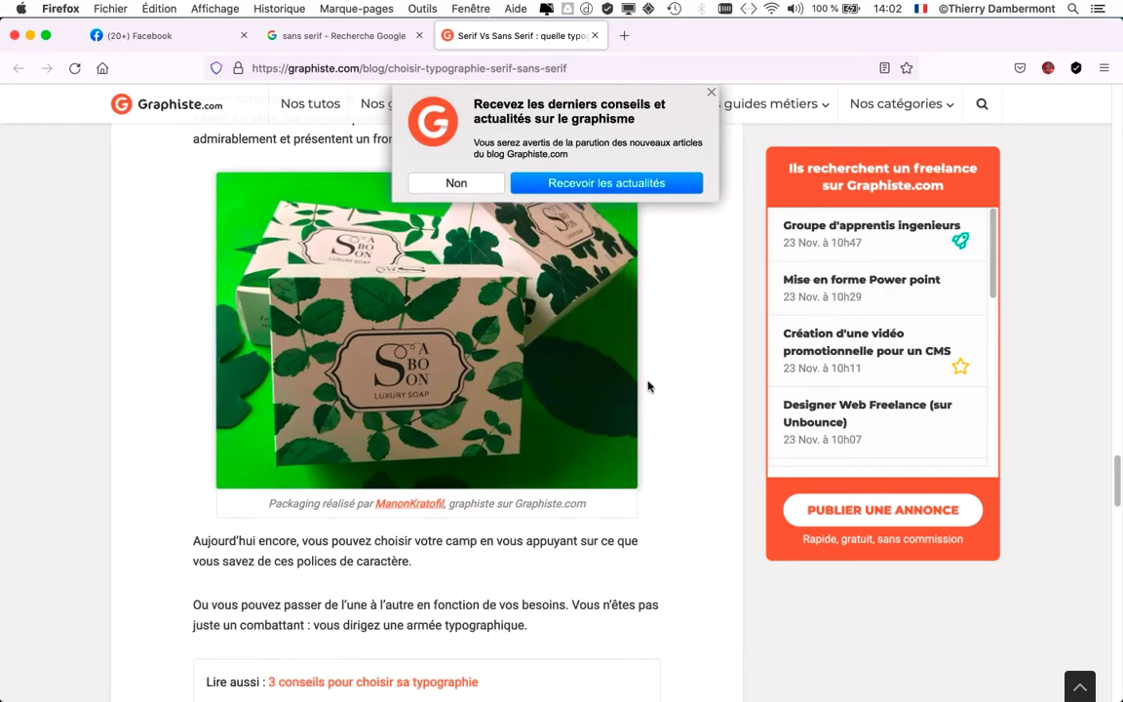
scroll(648, 386, "down", 5)
- Return to the Google results for "sans serif", look through them and switch to the image results
left_click(342, 35)
scroll(780, 400, "down", 1)
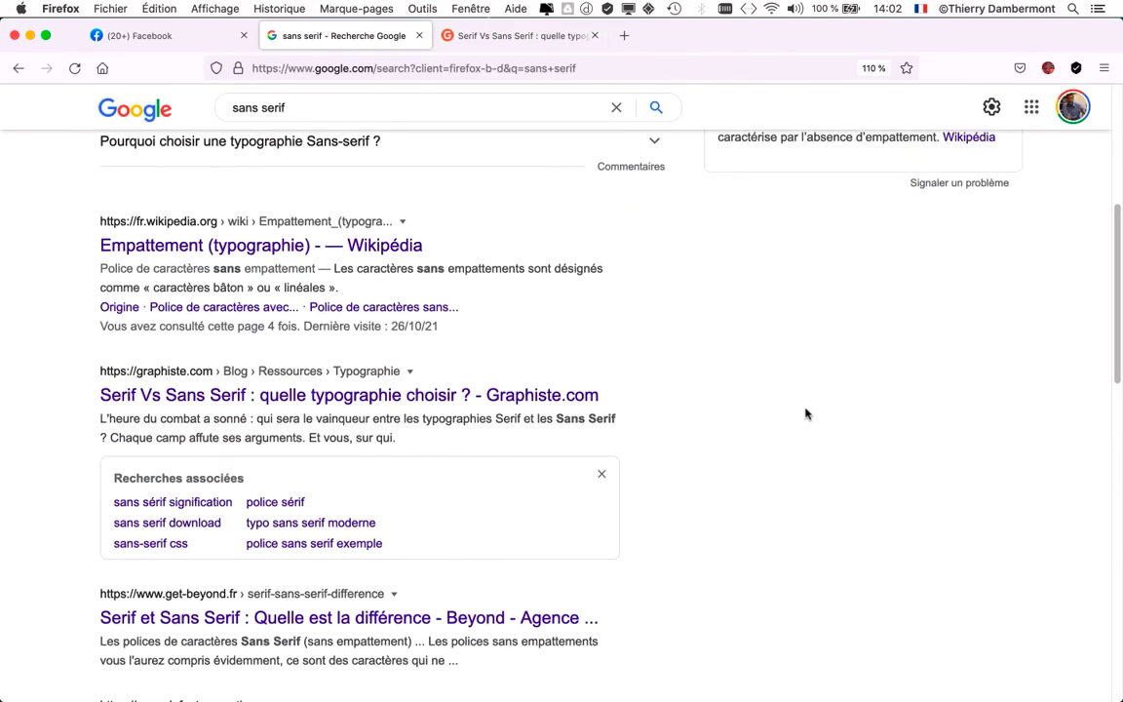
scroll(805, 409, "down", 2)
scroll(194, 250, "up", 10)
left_click(206, 179)
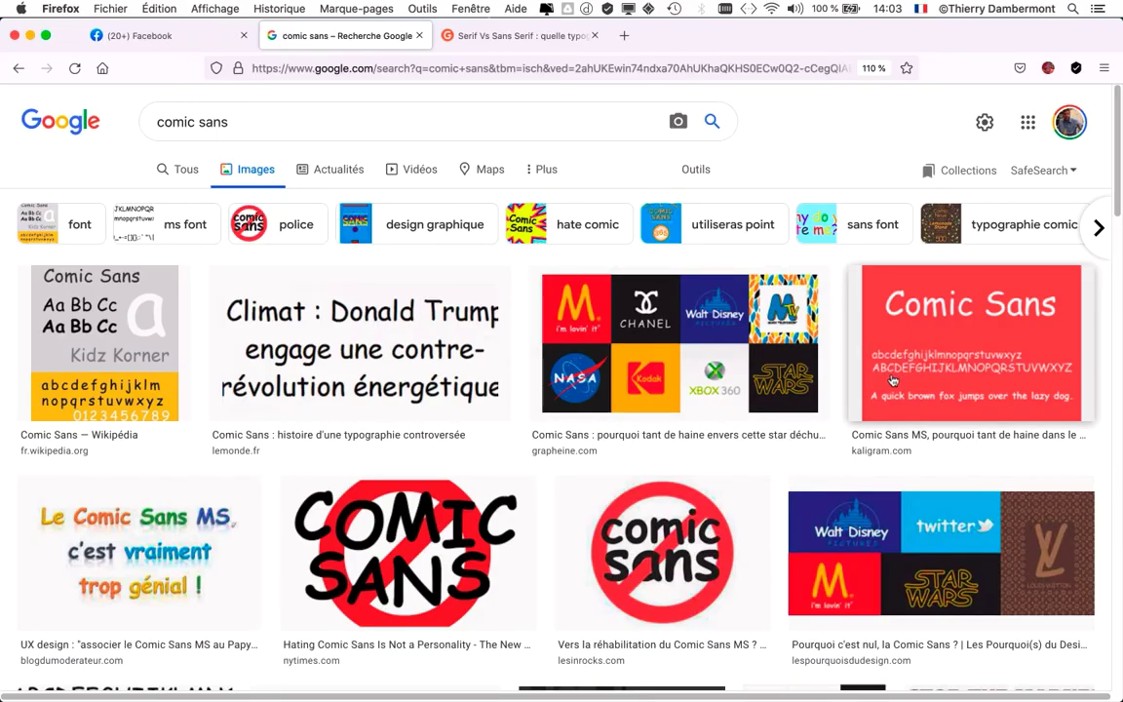
- Look through the Google image results for "comic sans", examining the font samples and the anti-Comic Sans logos
scroll(901, 364, "down", 2)
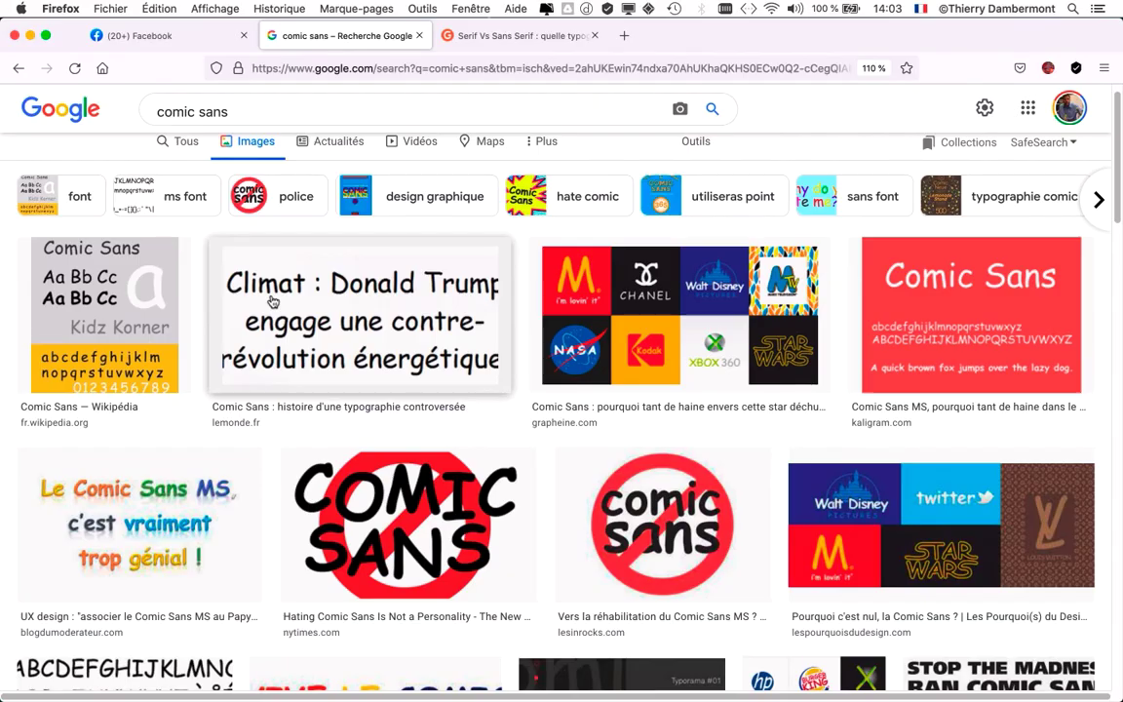
scroll(808, 423, "down", 3)
scroll(808, 424, "down", 4)
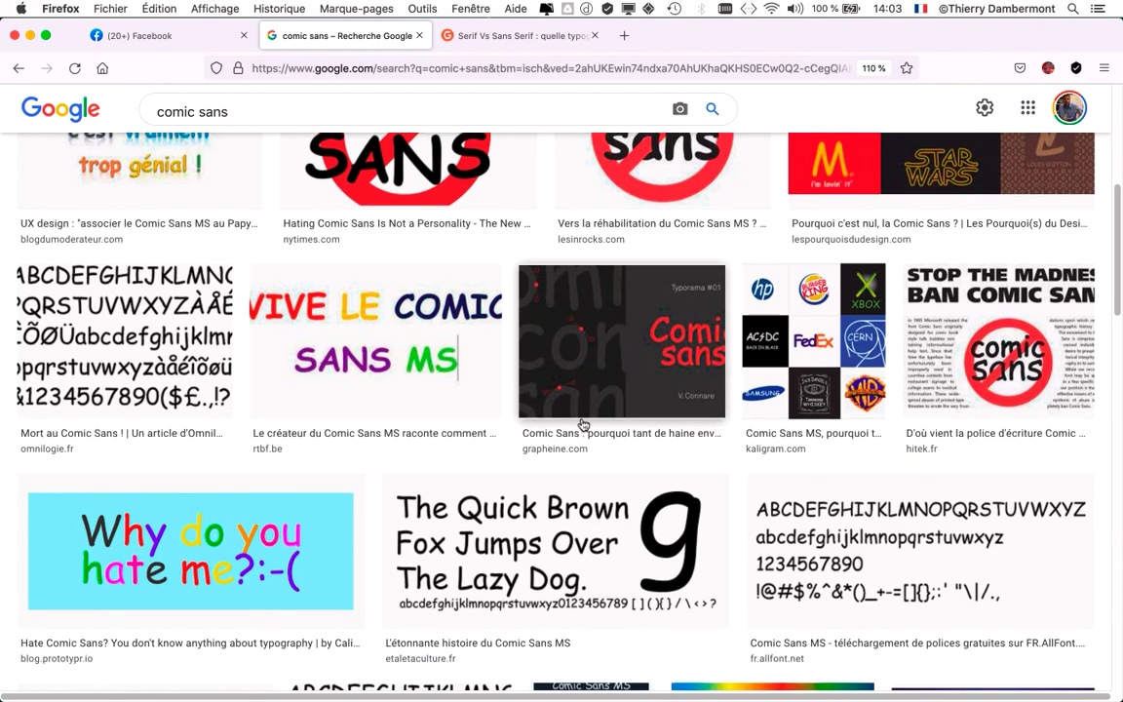
scroll(585, 429, "down", 2)
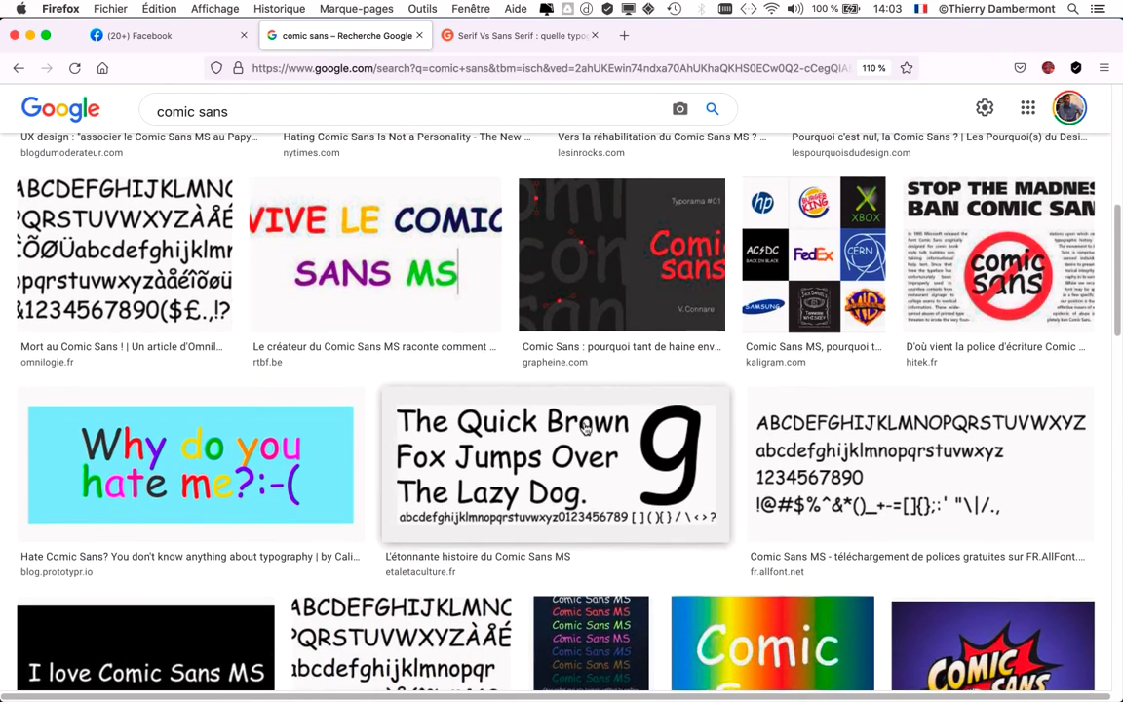
scroll(484, 403, "up", 4)
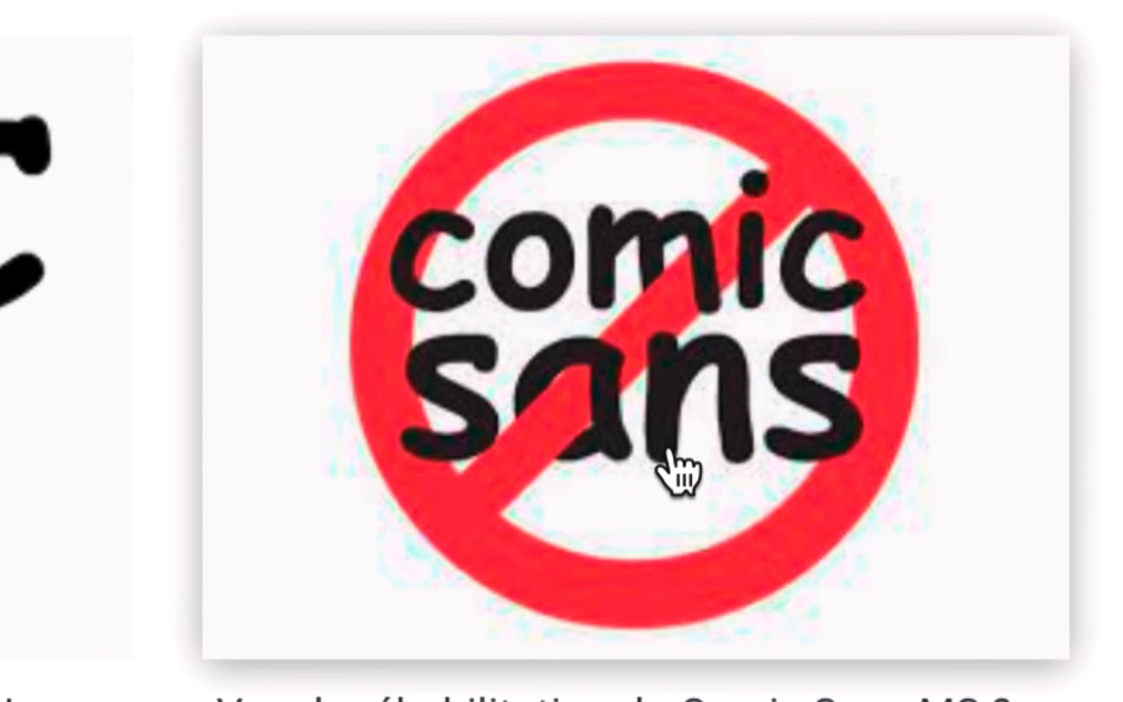
scroll(671, 453, "down", 5)
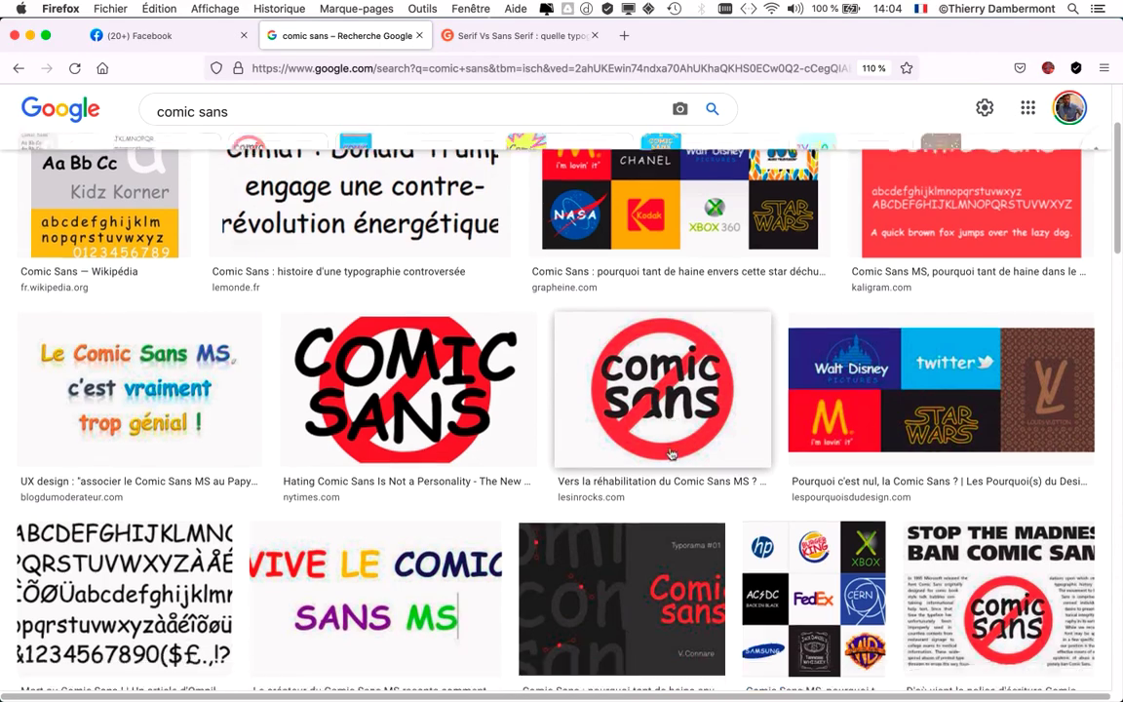
scroll(669, 458, "down", 9)
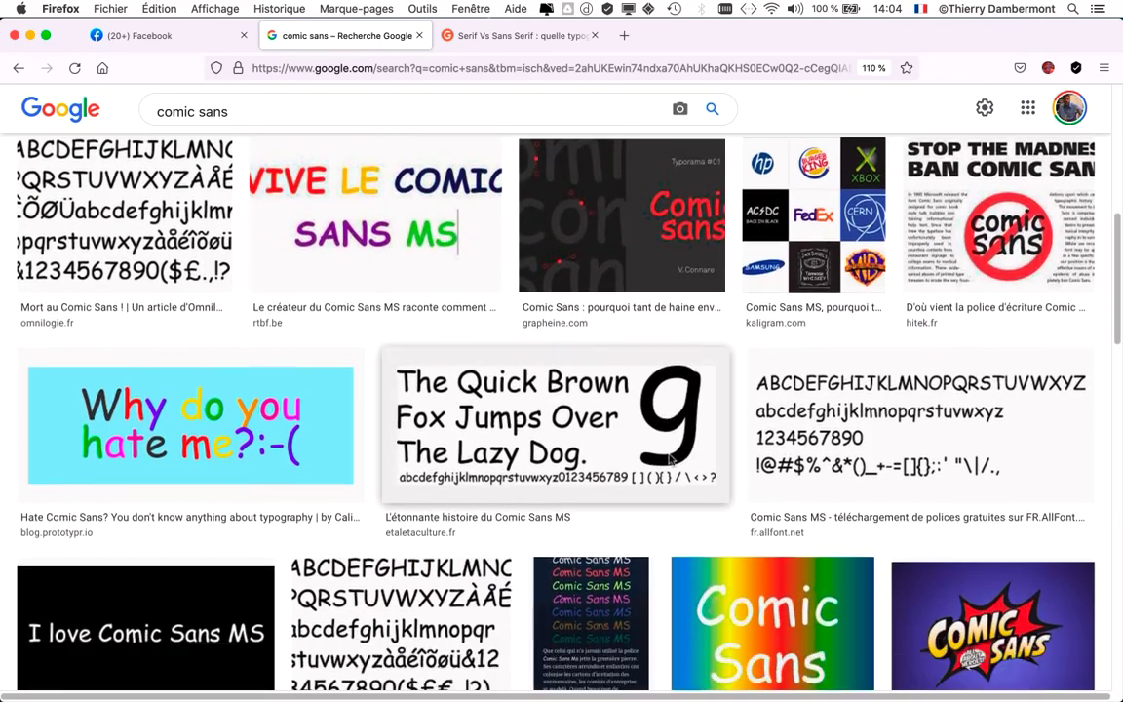
scroll(670, 460, "down", 7)
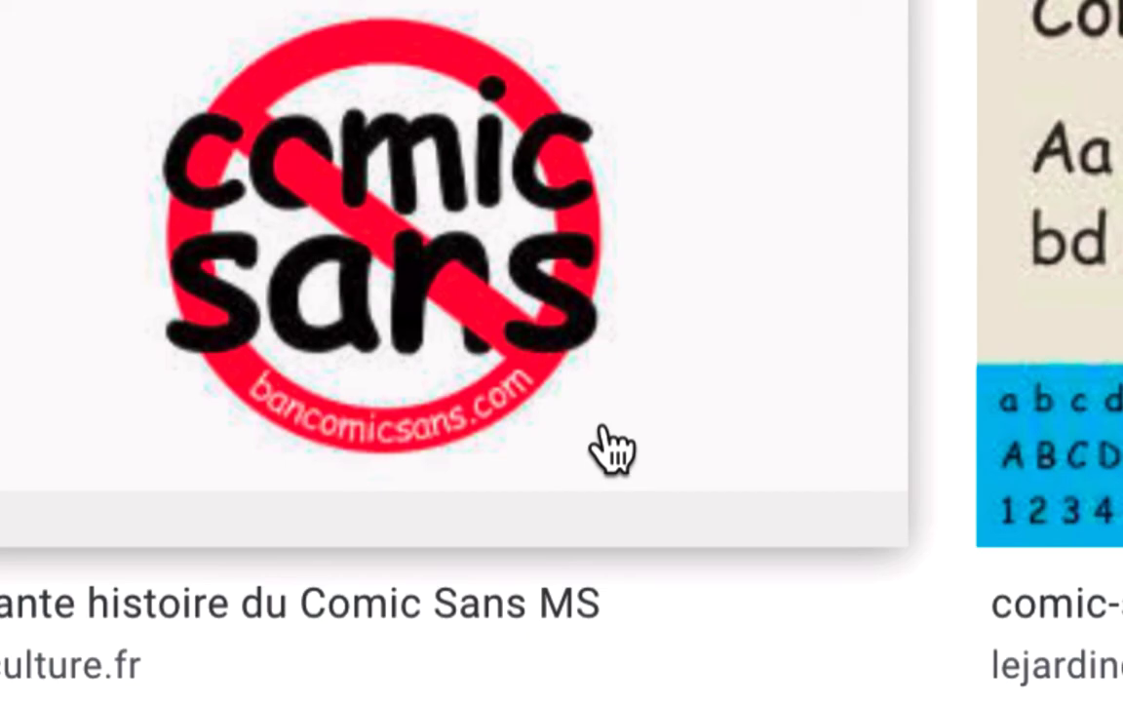
scroll(606, 435, "down", 10)
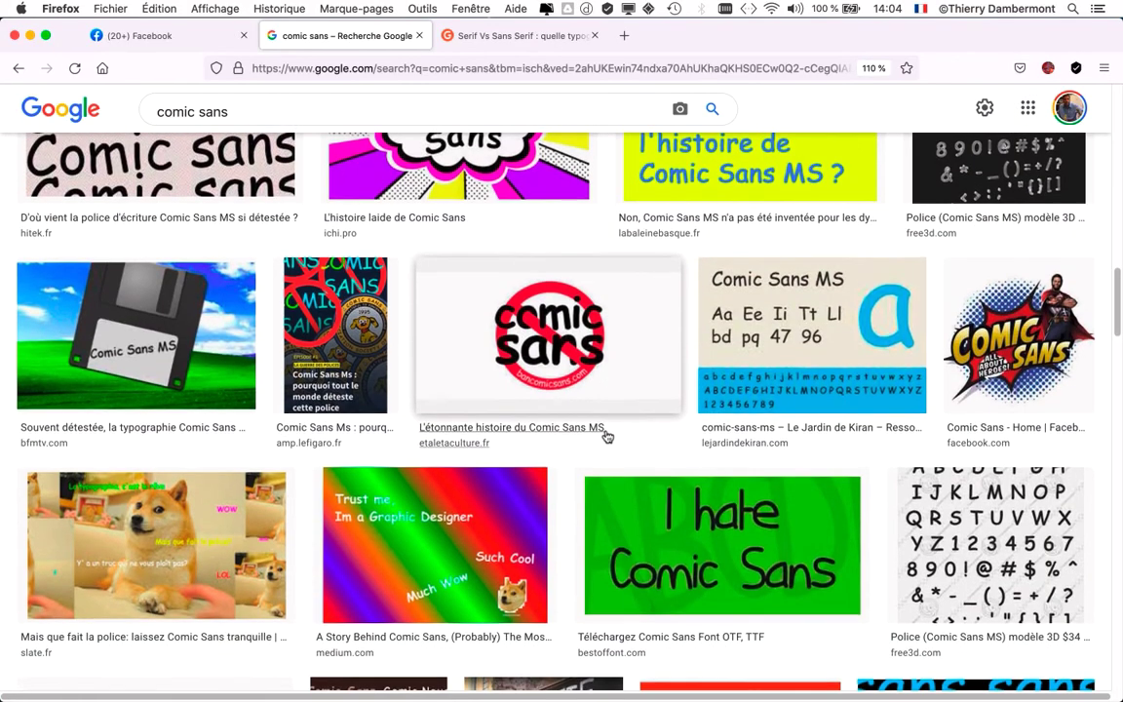
scroll(605, 435, "down", 5)
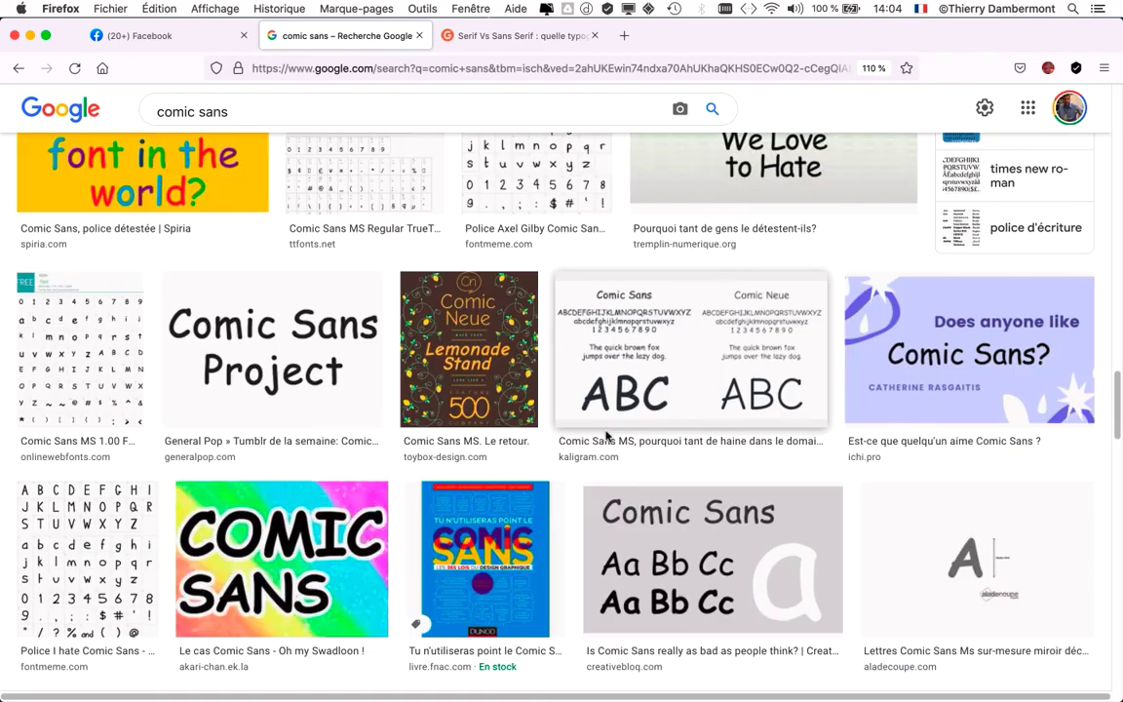
scroll(605, 435, "up", 5)
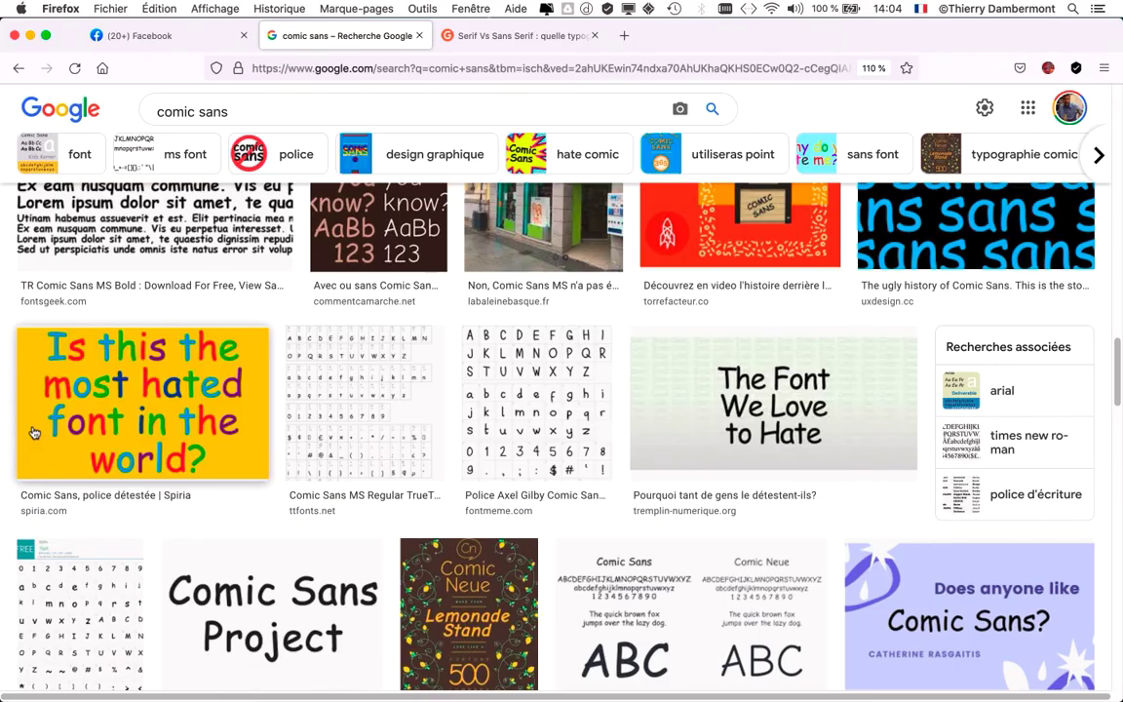
- Close the Google results, the Graphiste.com article and the Facebook page in Firefox, and switch back to Illustrator
left_click(422, 38)
left_click(422, 38)
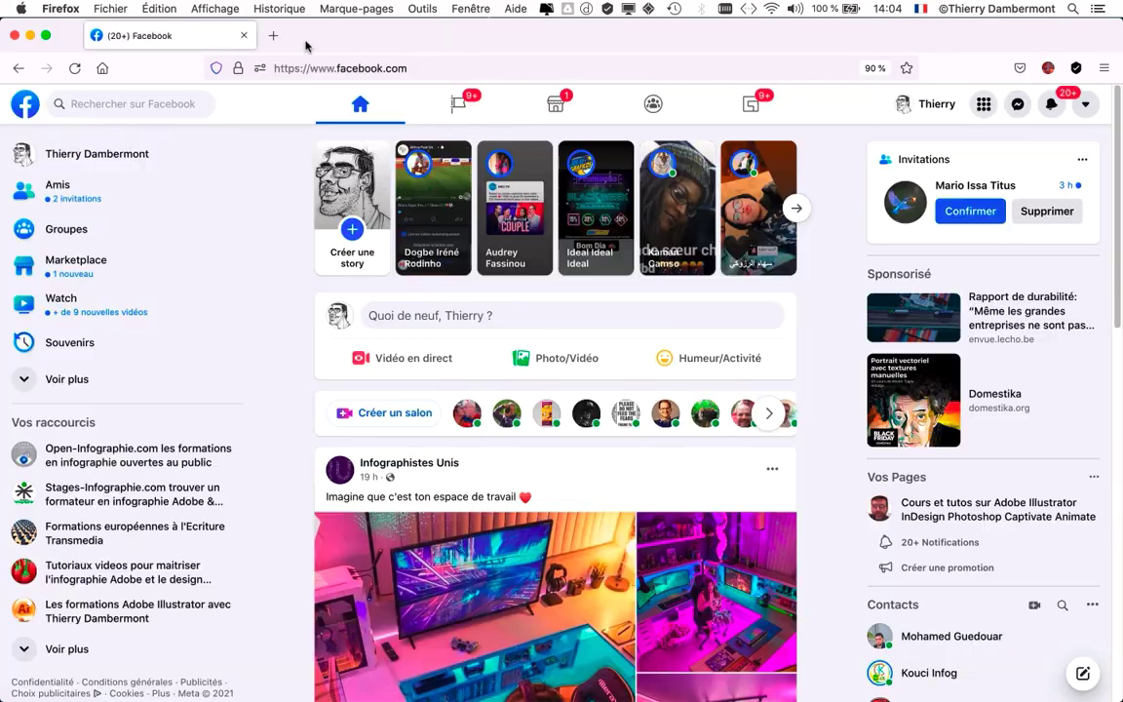
left_click(241, 36)
left_click(398, 86)
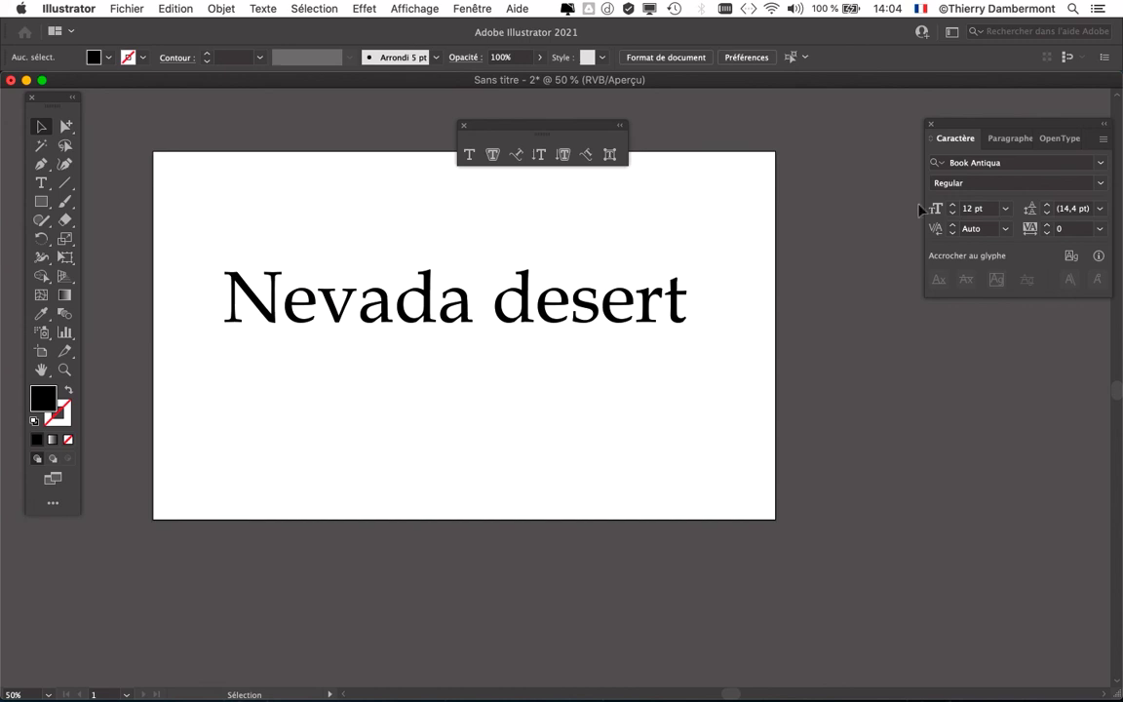
- Select the "Nevada desert" text and set its kerning to Optique, keeping the character settings beside the text
left_click_drag(985, 125, 794, 192)
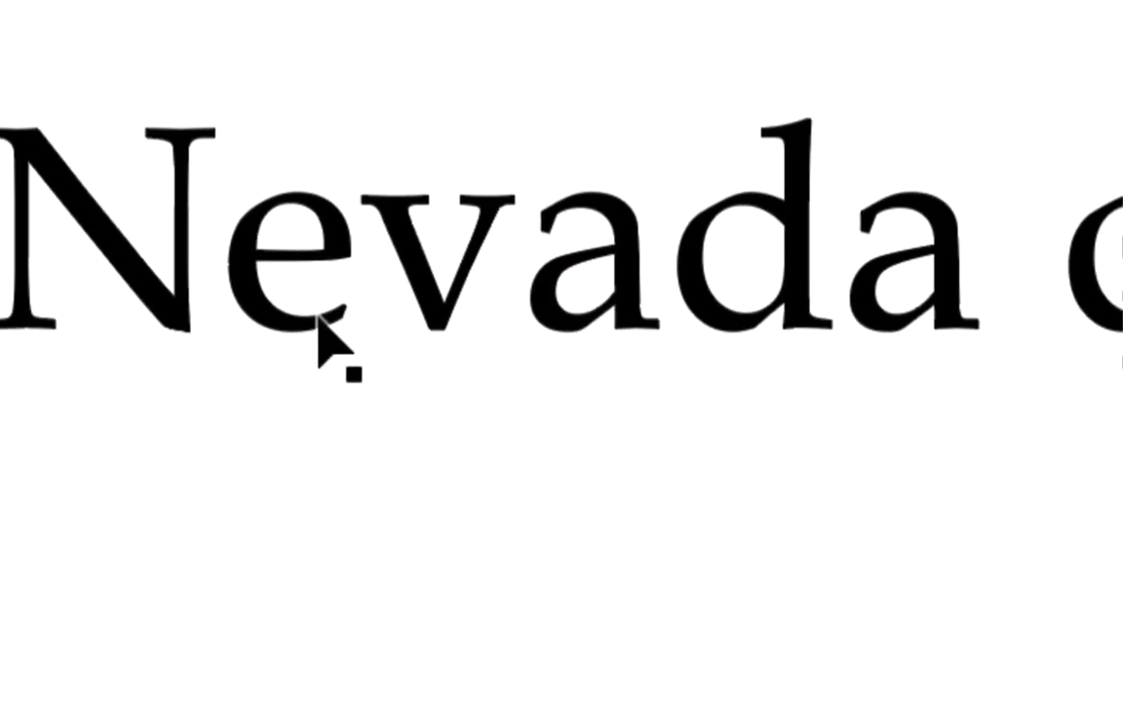
left_click(318, 318)
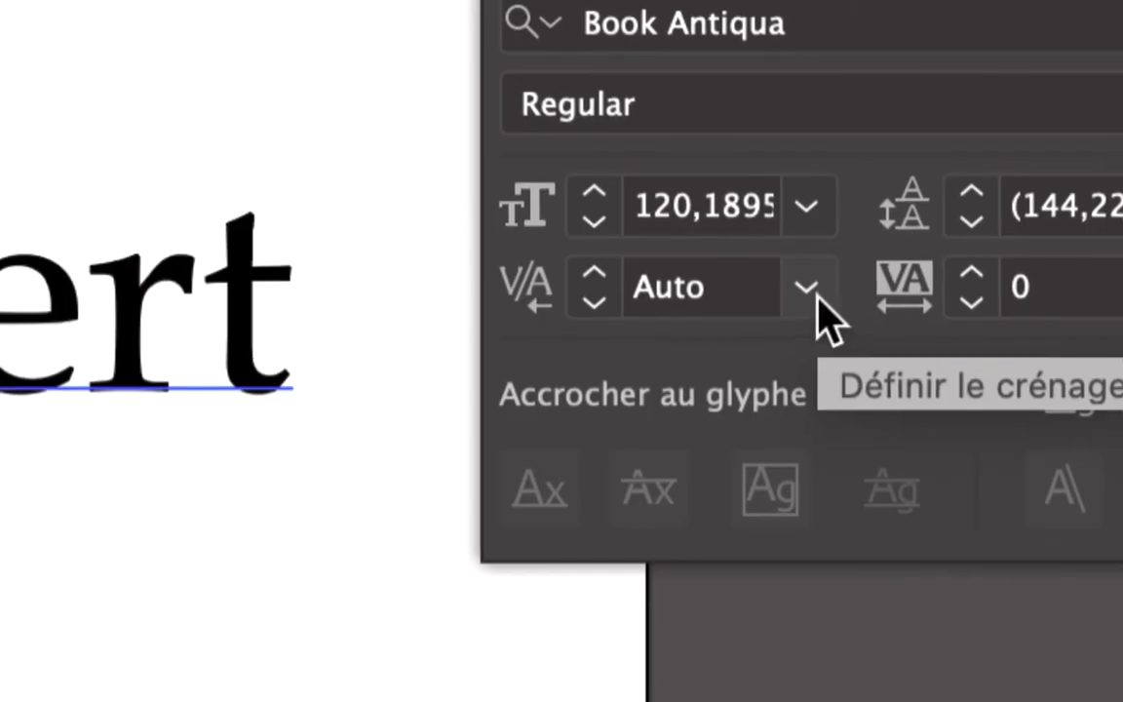
left_click(817, 299)
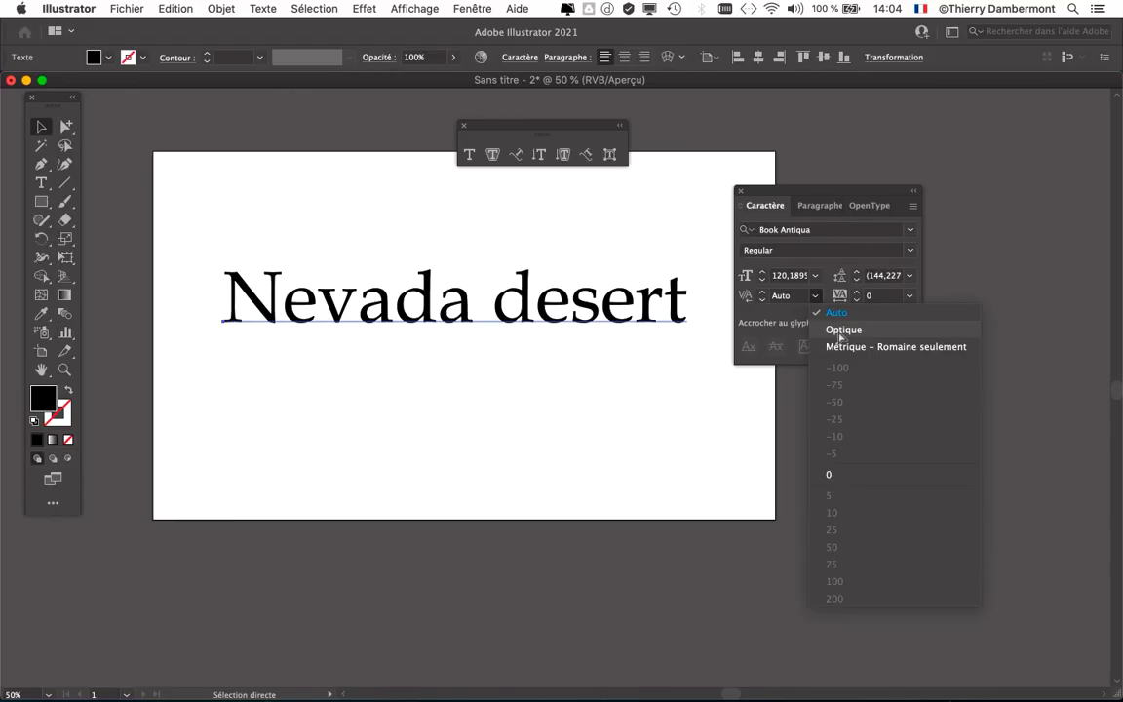
left_click(841, 330)
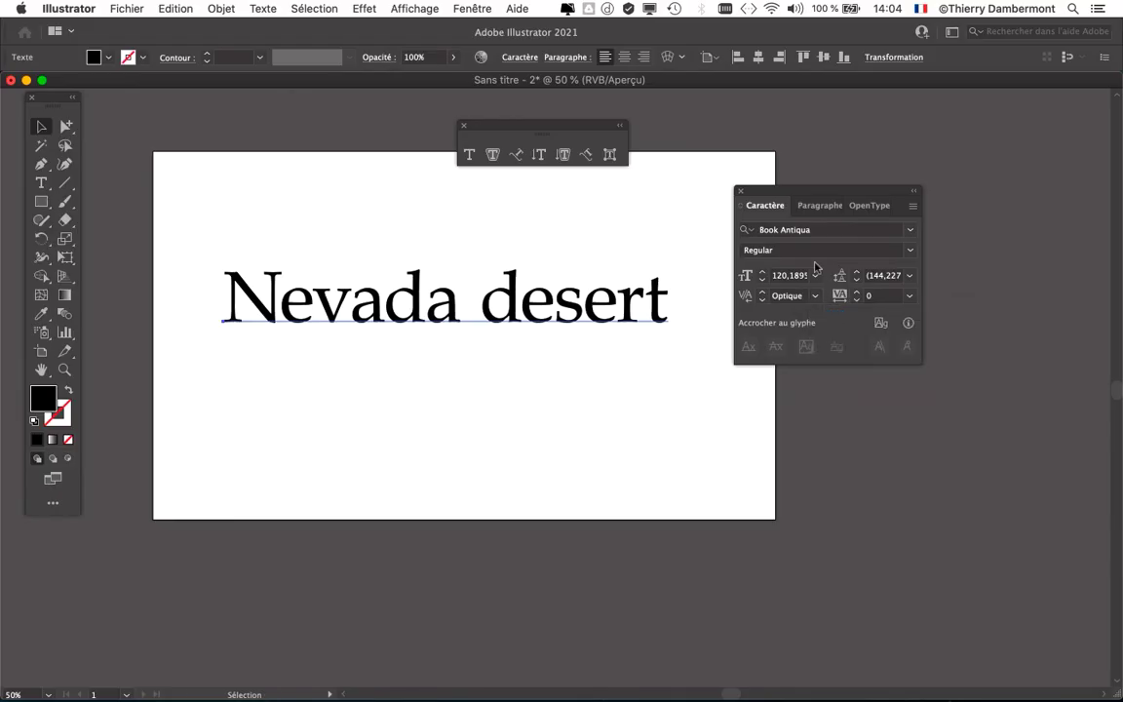
left_click_drag(786, 192, 808, 172)
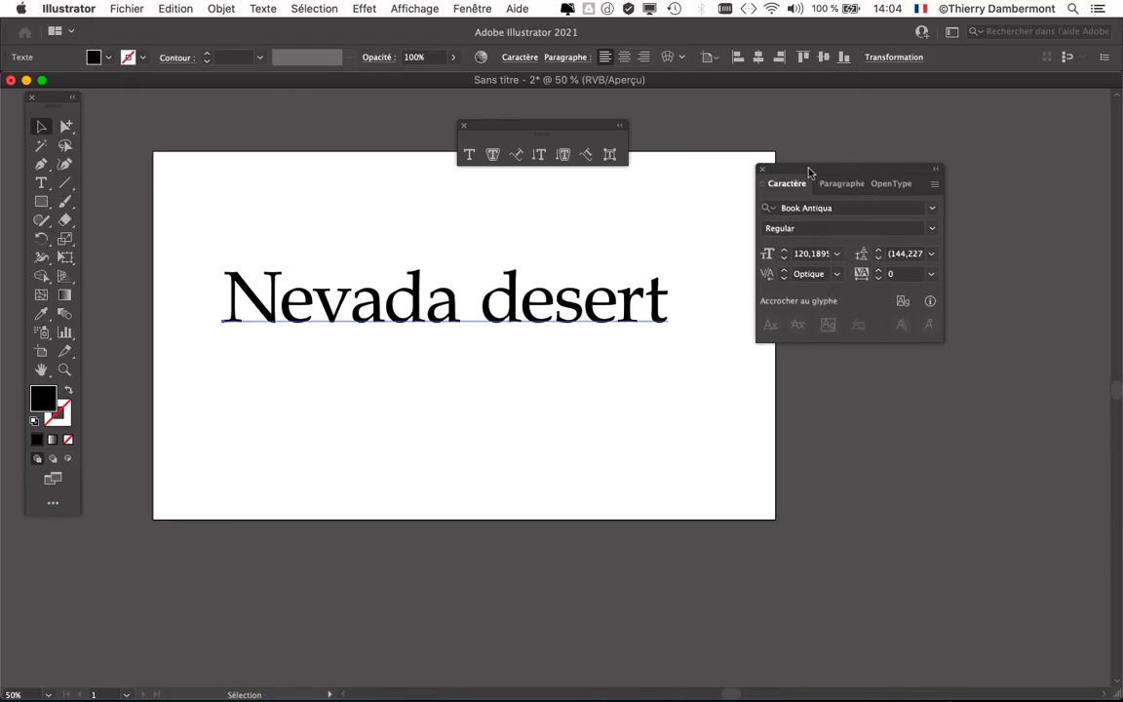